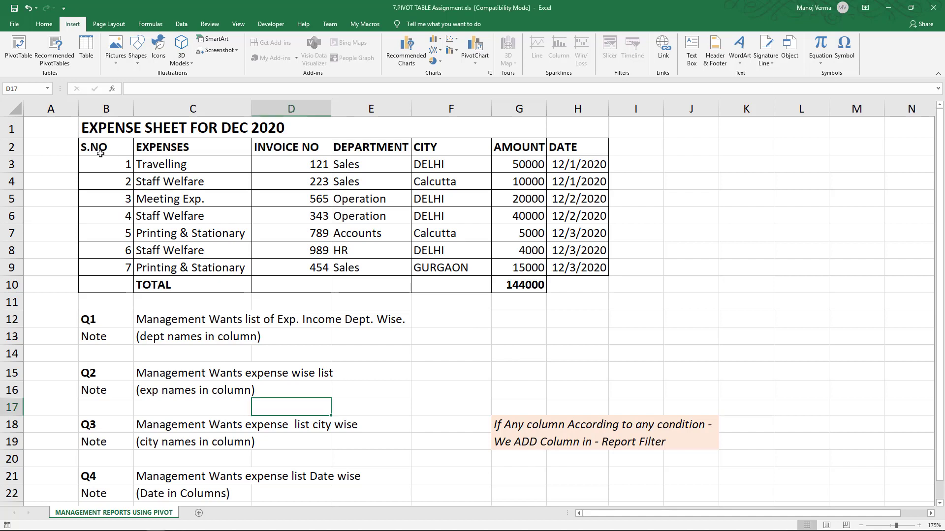
pyautogui.moveTo(104, 150); pyautogui.dragTo(559, 268)
pyautogui.hotkey('ctrl', 'q')
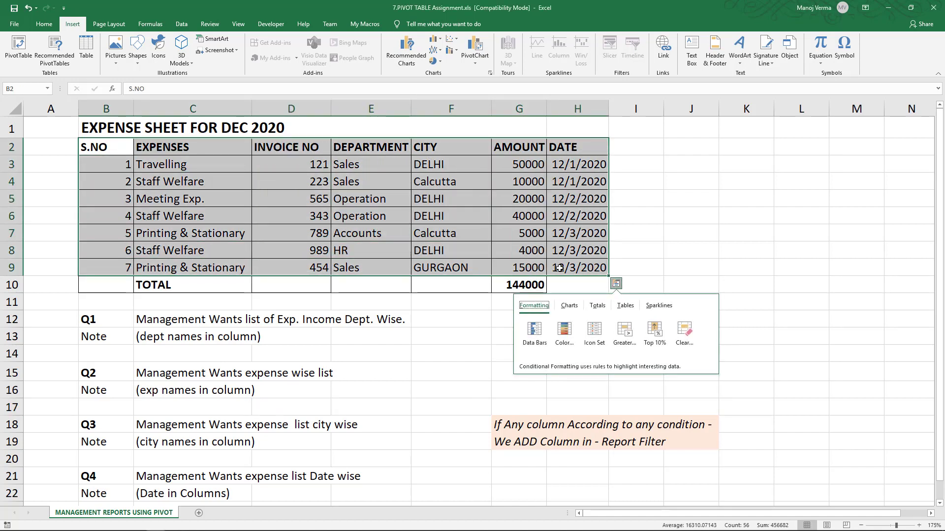
pyautogui.click(110, 148)
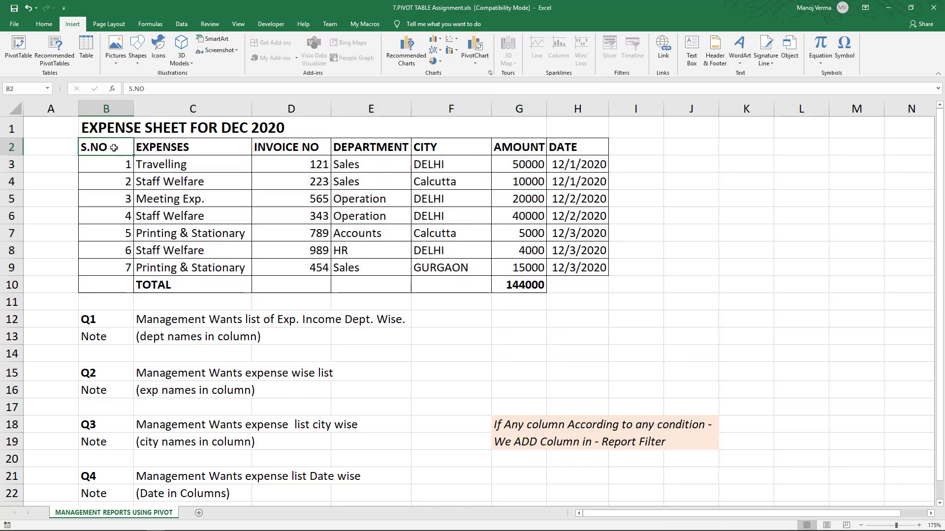
# Step: Create a PivotTable on a new worksheet from the expense table B2:H9, leaving out the title and the TOTAL row
pyautogui.moveTo(114, 148); pyautogui.dragTo(574, 264)
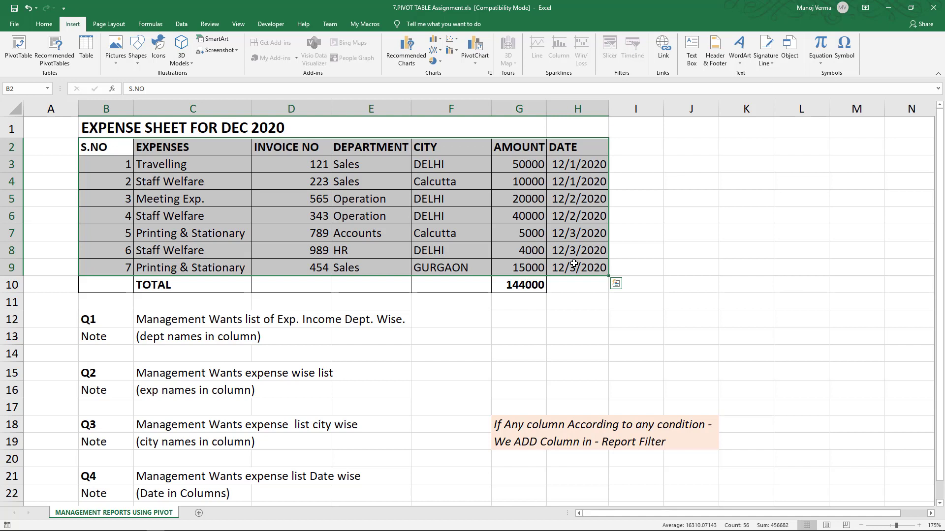
pyautogui.click(23, 61)
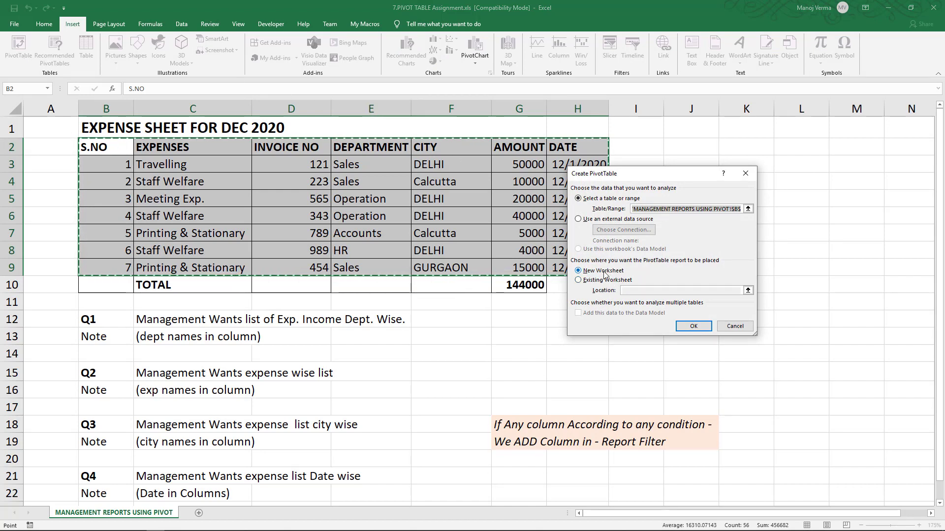
pyautogui.click(694, 326)
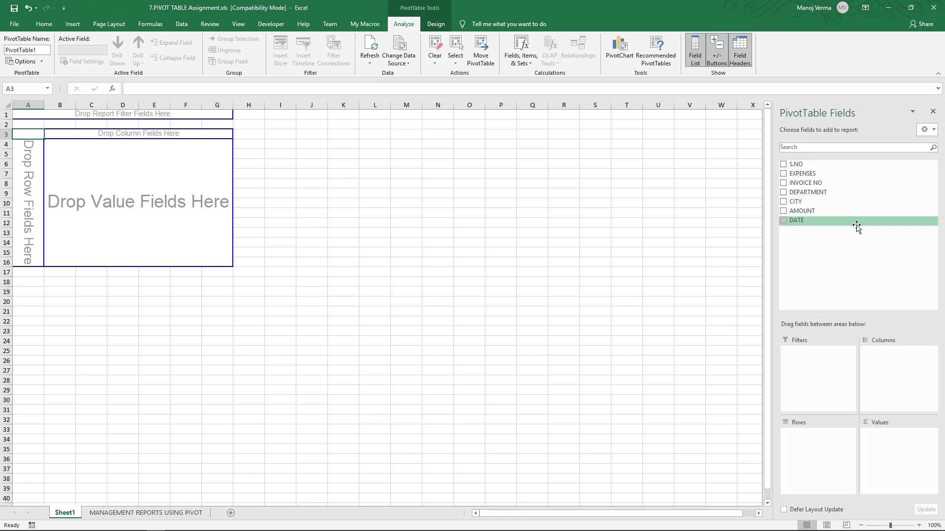
# Step: Lay out the department-wise report with EXPENSES as row labels, DEPARTMENT as column labels and AMOUNT as values
pyautogui.rightClick(833, 176)
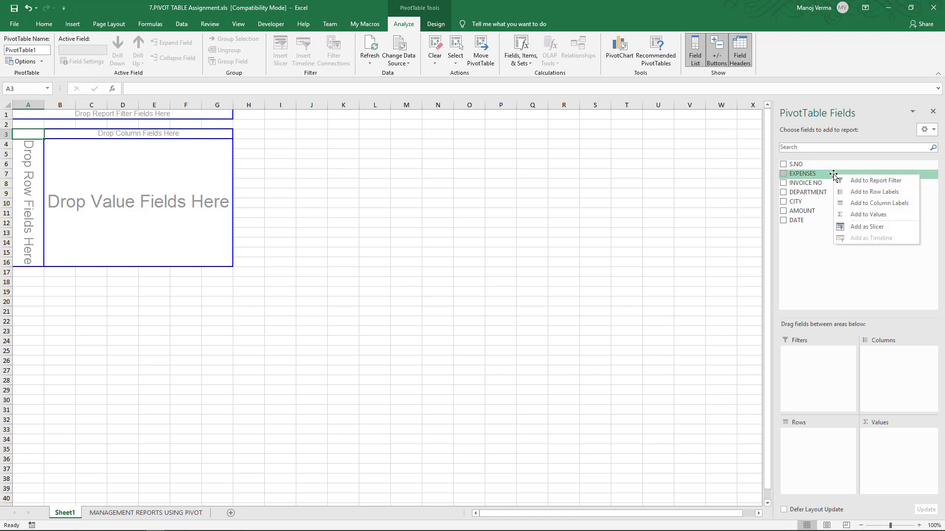
pyautogui.click(851, 193)
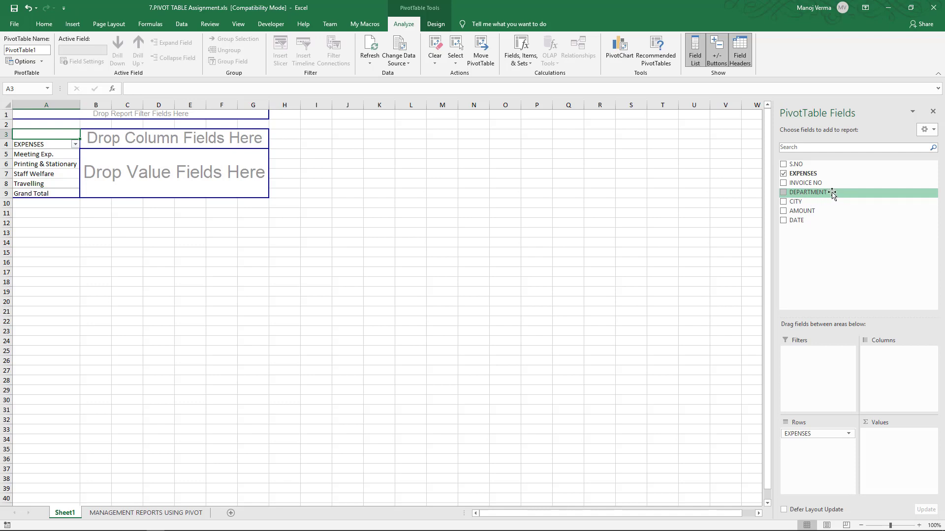
pyautogui.rightClick(832, 193)
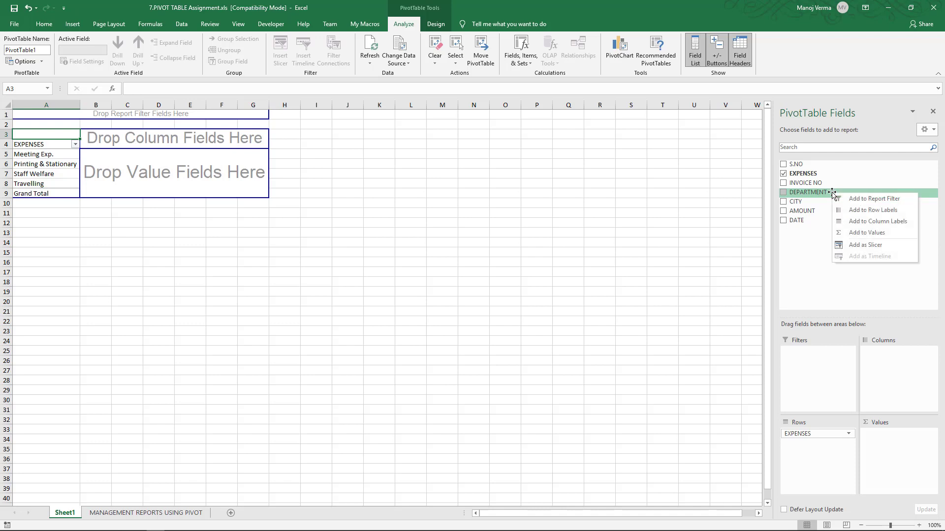
pyautogui.click(873, 222)
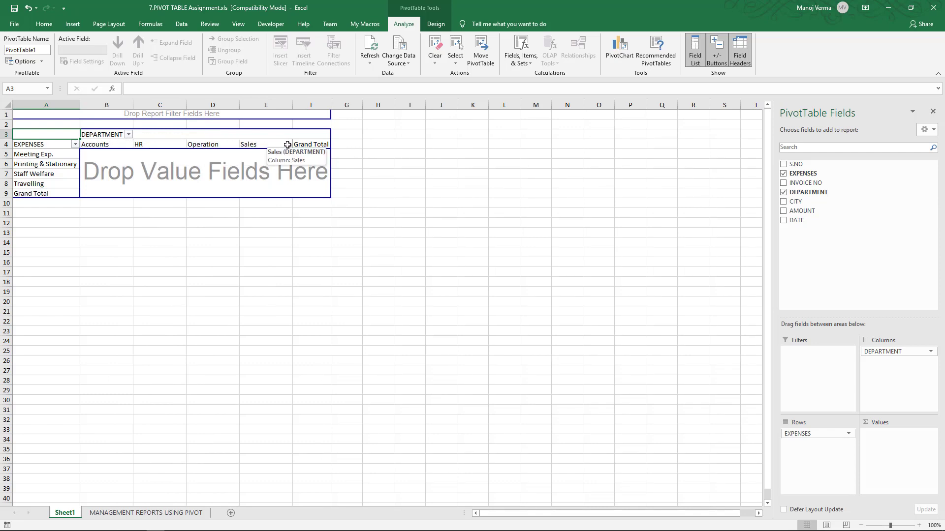
pyautogui.rightClick(817, 212)
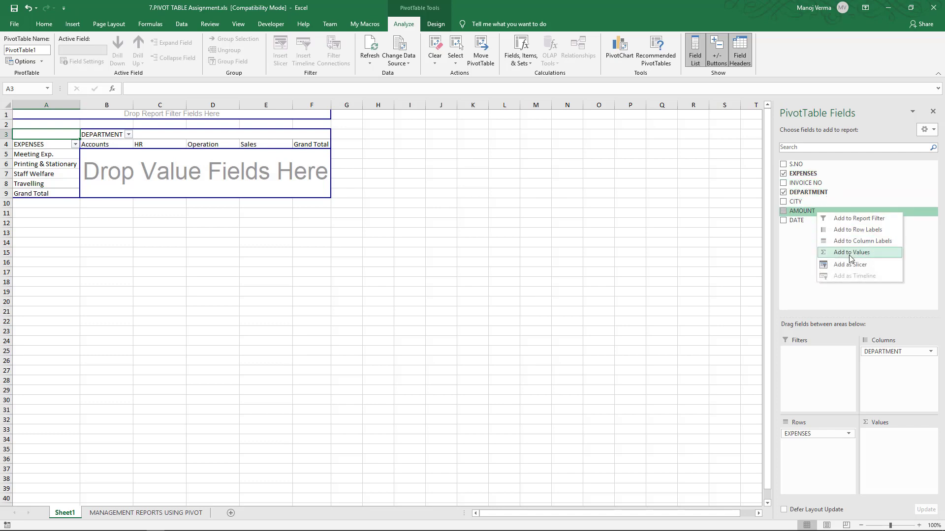
pyautogui.click(851, 252)
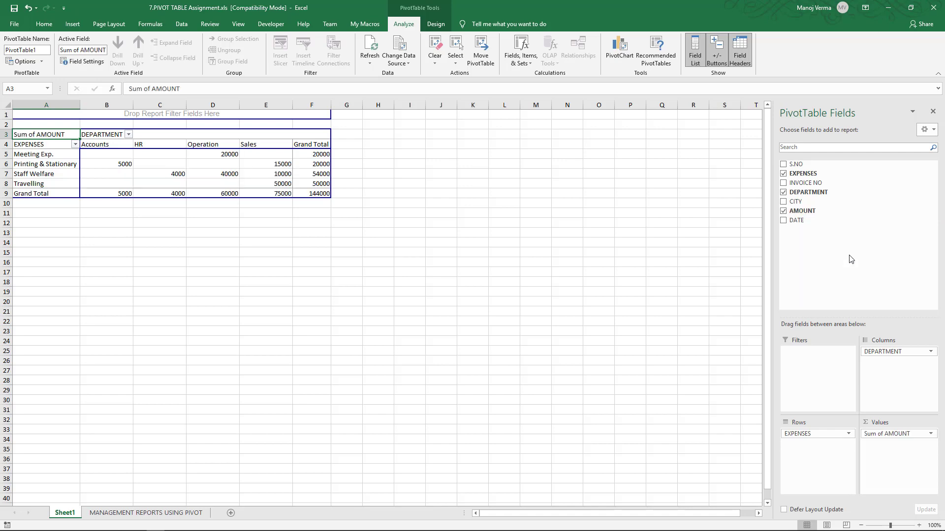
pyautogui.click(219, 155)
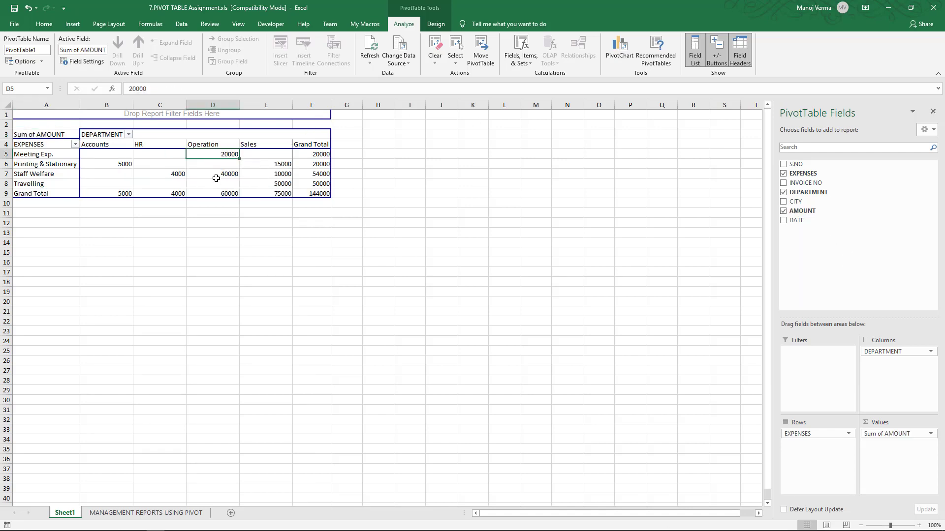
pyautogui.click(216, 178)
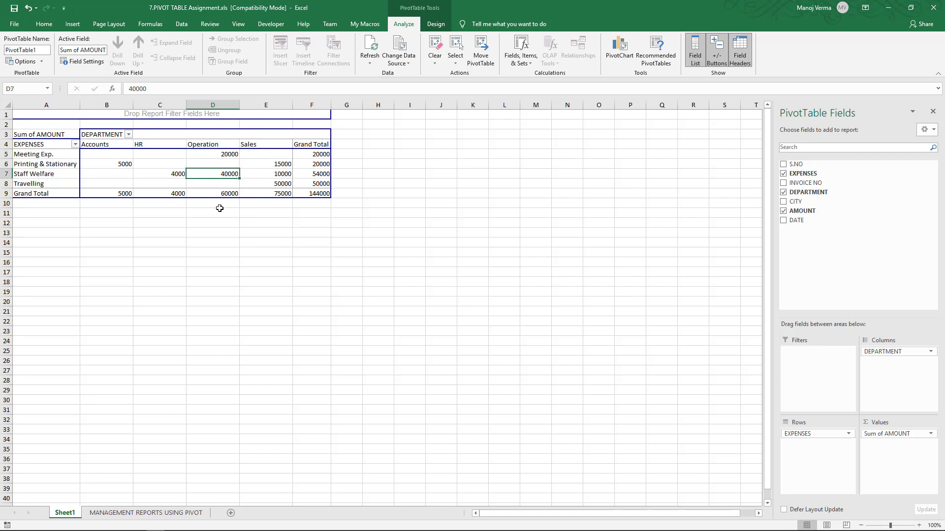
pyautogui.click(278, 164)
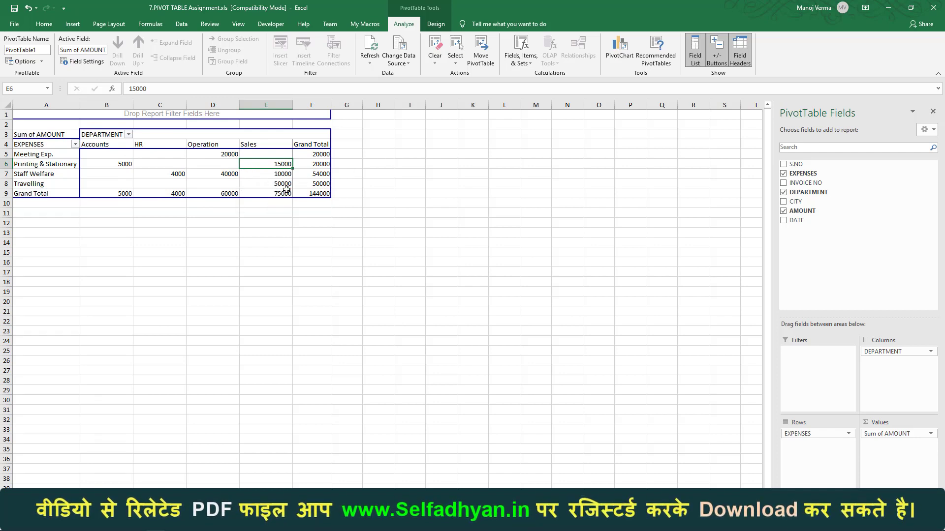
pyautogui.press('Down')
pyautogui.press('Down')
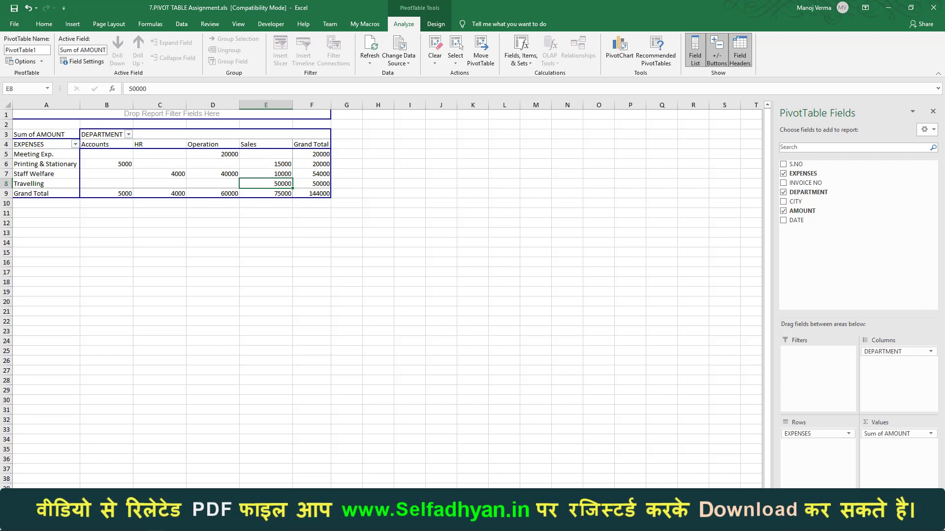
# Step: Create another PivotTable on a new worksheet from range B2:H9 of the MANAGEMENT REPORTS USING PIVOT sheet
pyautogui.click(140, 496)
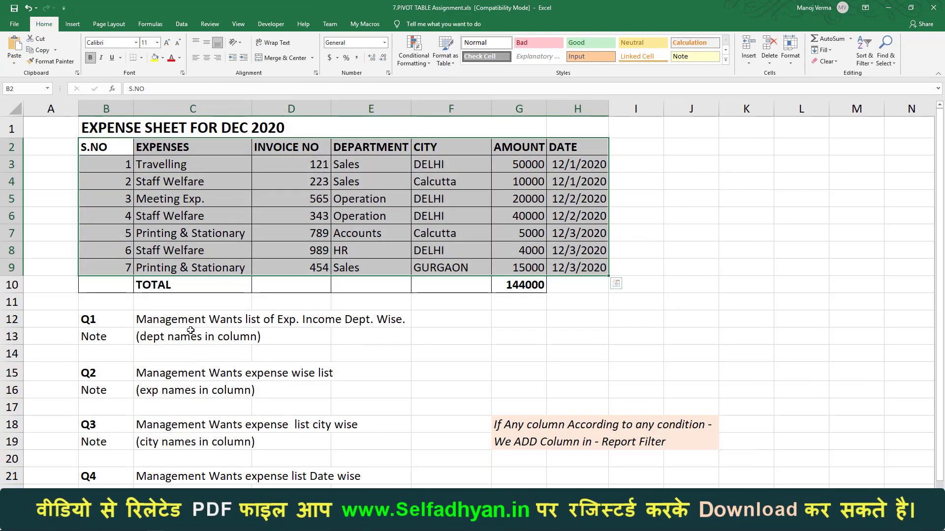
pyautogui.hotkey('ctrl', 'q')
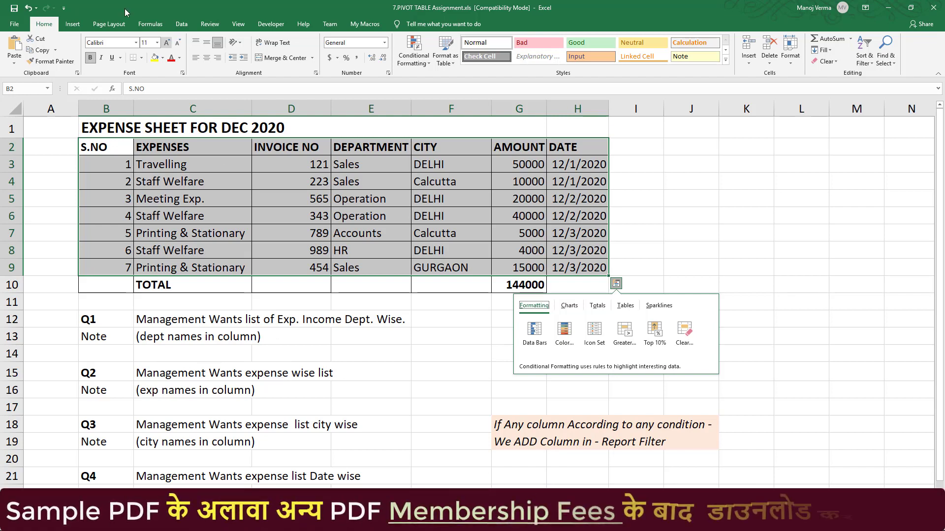
pyautogui.click(79, 25)
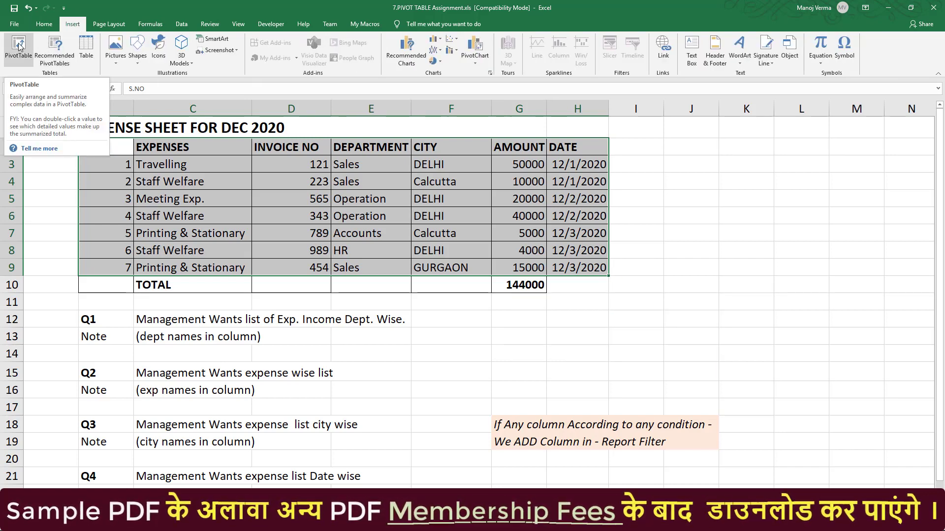
pyautogui.click(18, 42)
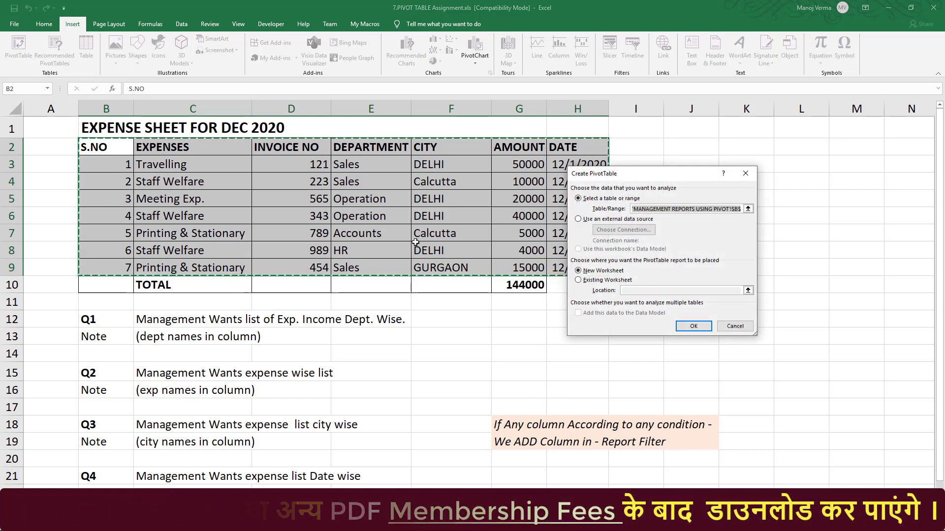
pyautogui.click(694, 327)
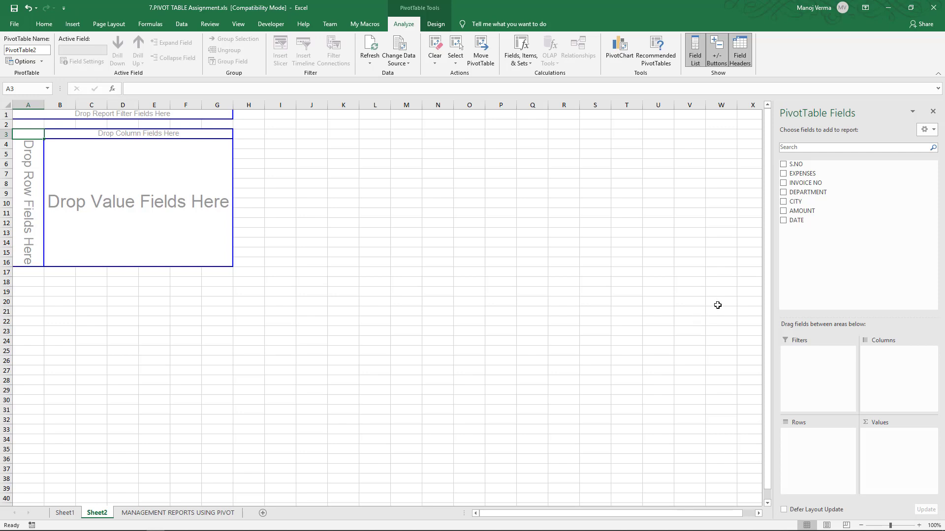
# Step: Lay out the expense-wise report with EXPENSES as column labels and AMOUNT as values
pyautogui.rightClick(817, 175)
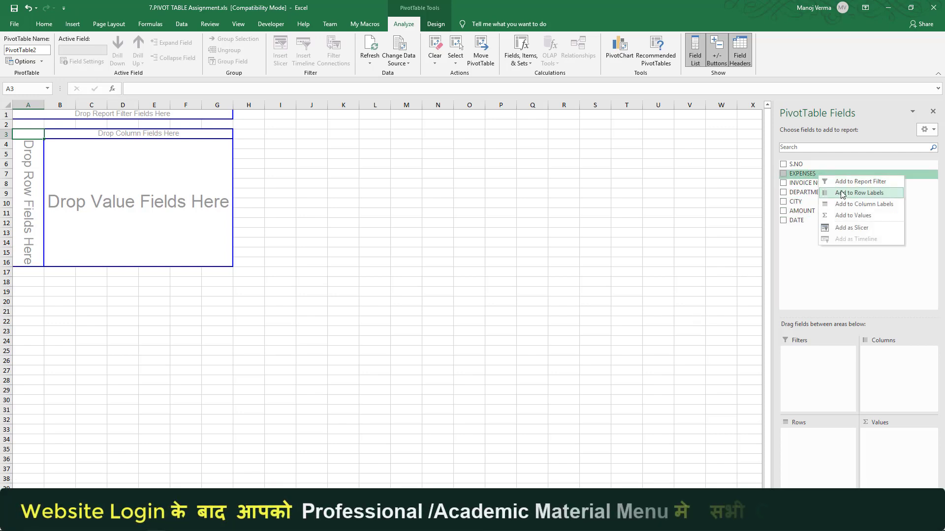
pyautogui.click(849, 204)
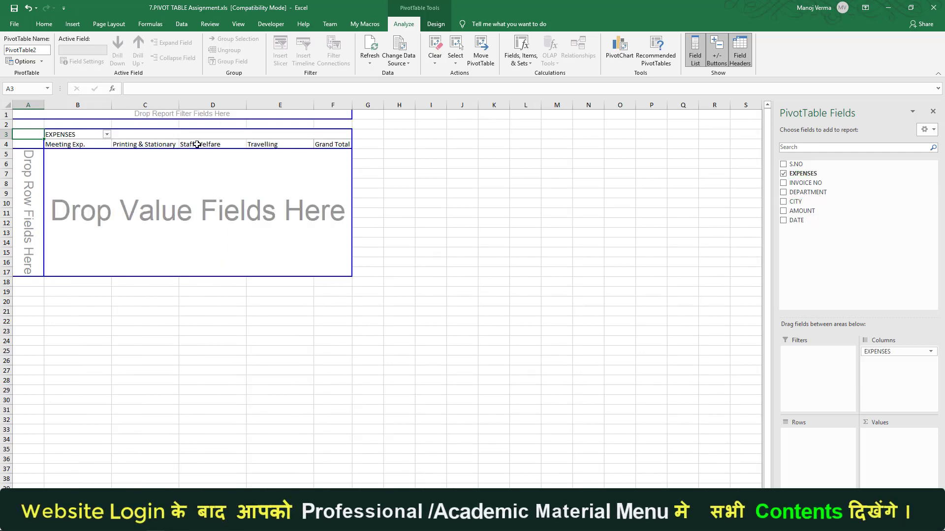
pyautogui.rightClick(827, 212)
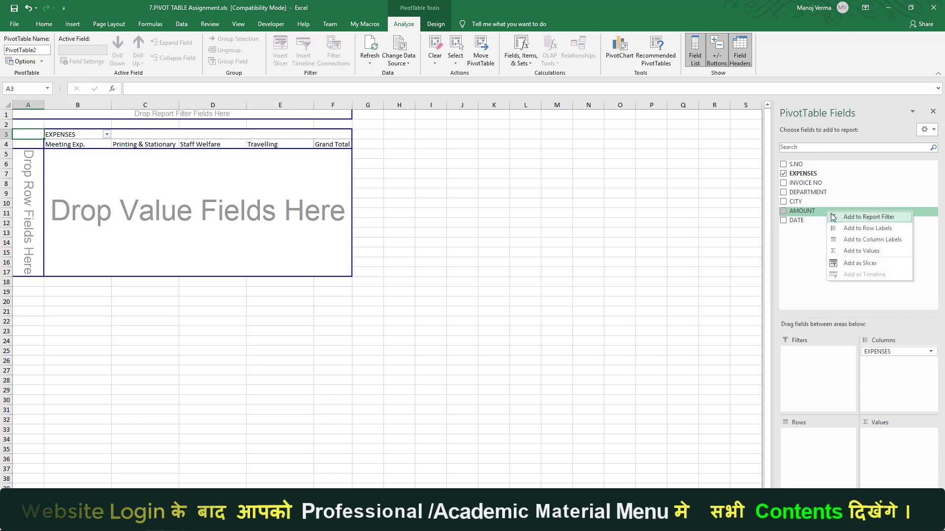
pyautogui.click(852, 252)
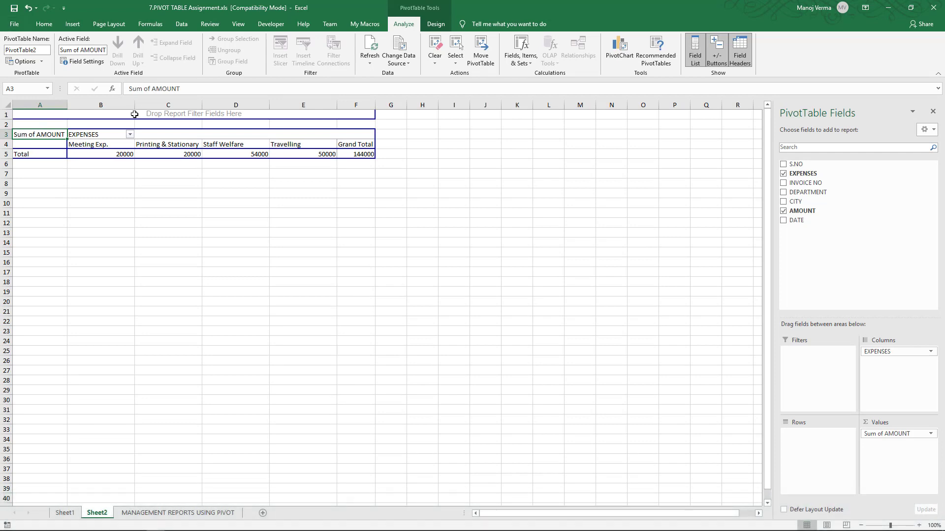
pyautogui.click(110, 156)
pyautogui.click(173, 153)
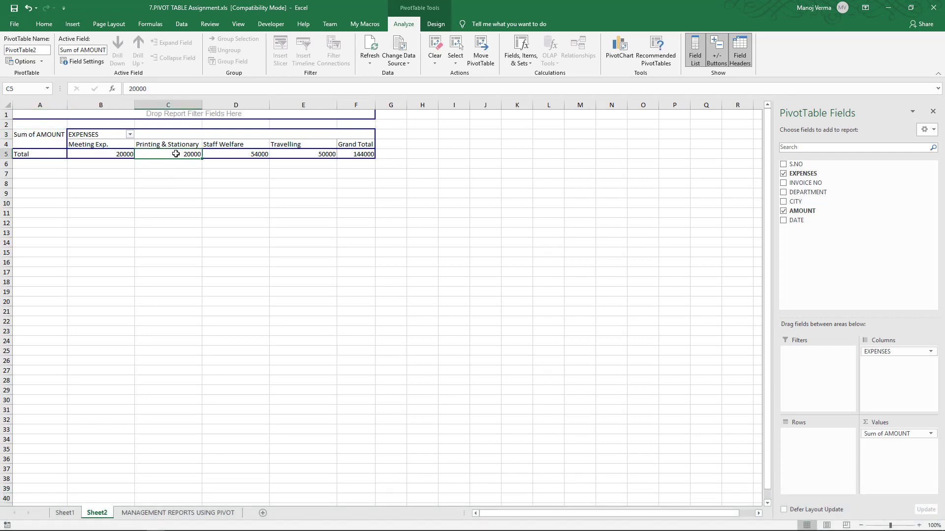
pyautogui.click(220, 154)
pyautogui.click(310, 154)
pyautogui.click(362, 154)
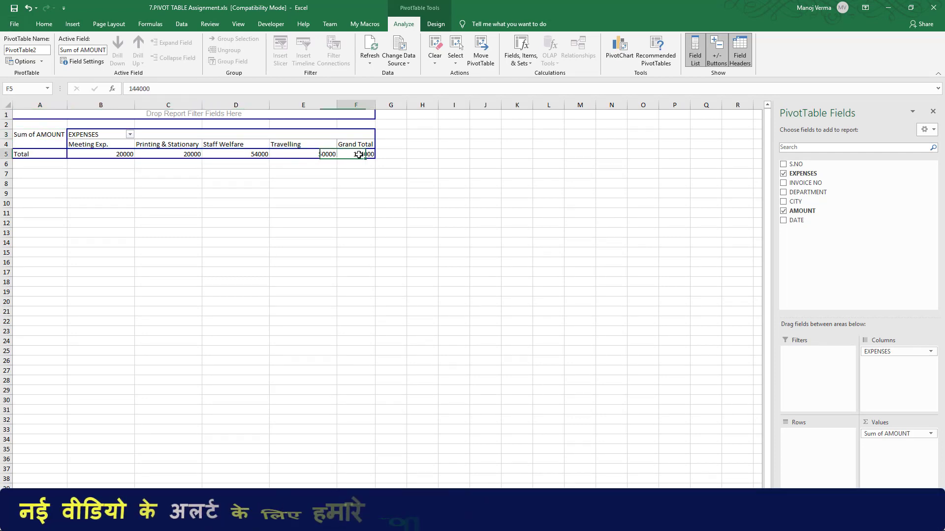
# Step: Return to the MANAGEMENT REPORTS USING PIVOT sheet and create a third PivotTable from B2:H9 on a new worksheet
pyautogui.click(178, 514)
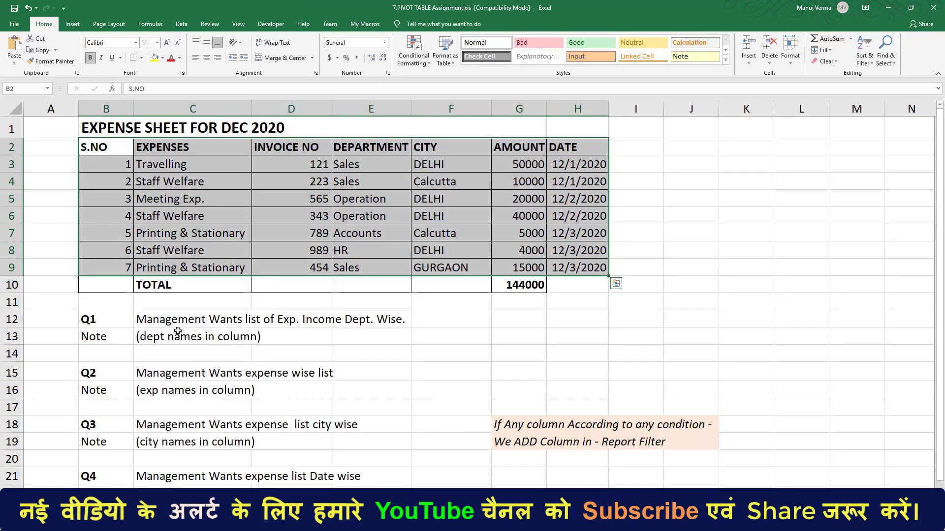
pyautogui.hotkey('ctrl', 'q')
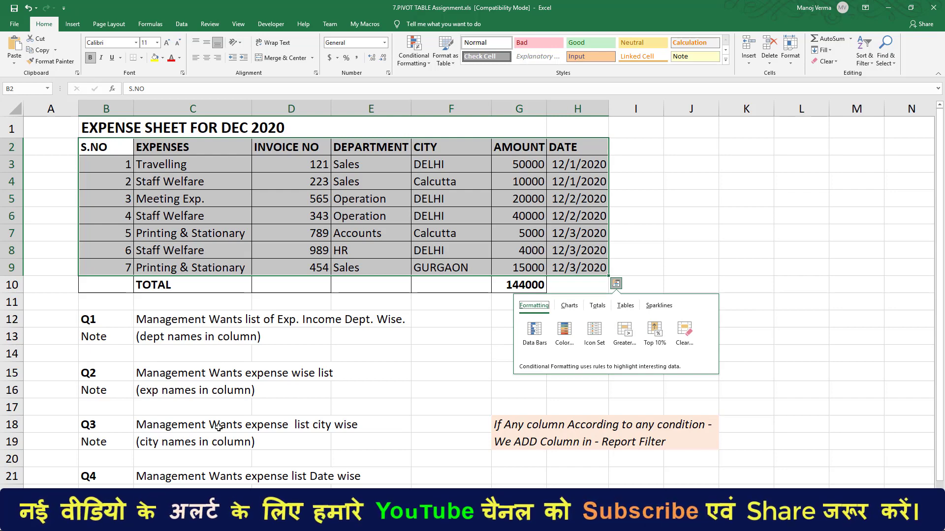
pyautogui.click(71, 25)
pyautogui.click(71, 25)
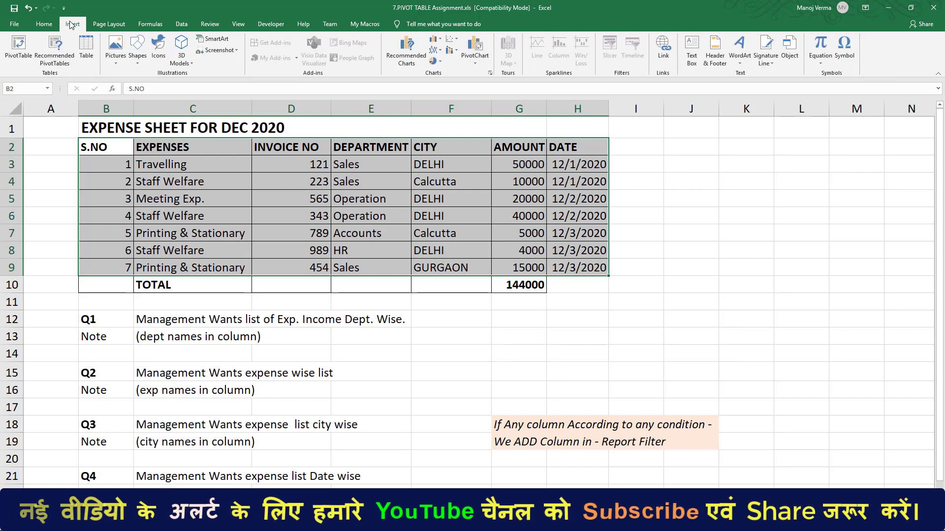
pyautogui.click(17, 46)
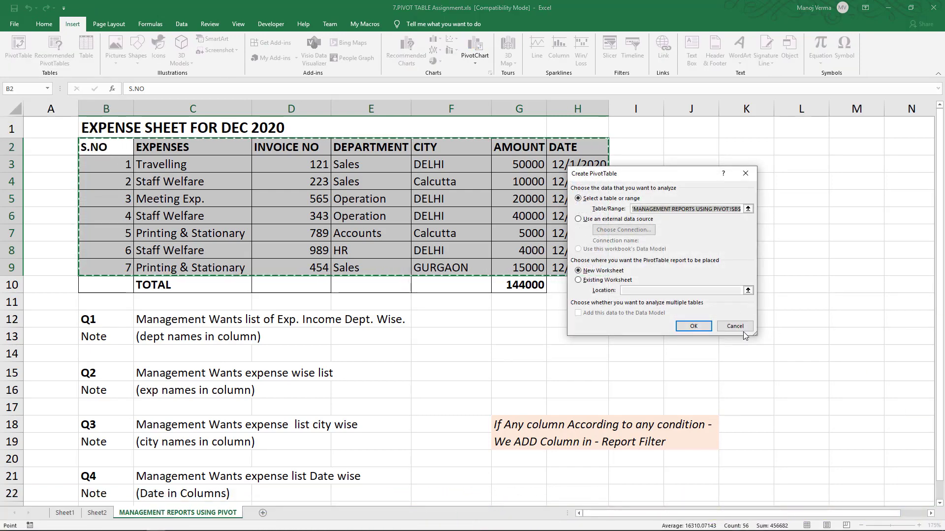
pyautogui.click(694, 326)
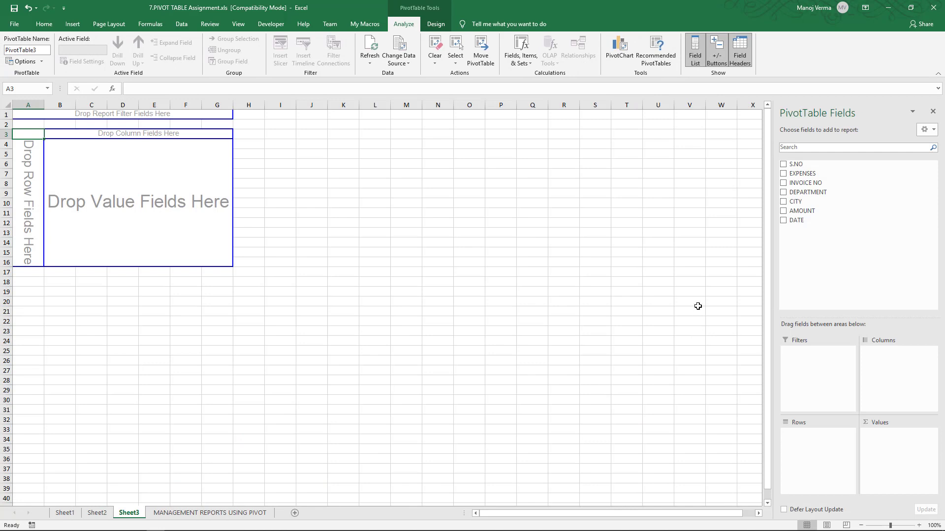
# Step: Lay out the city-wise report with EXPENSES as row labels, CITY as column labels and AMOUNT as values
pyautogui.rightClick(834, 174)
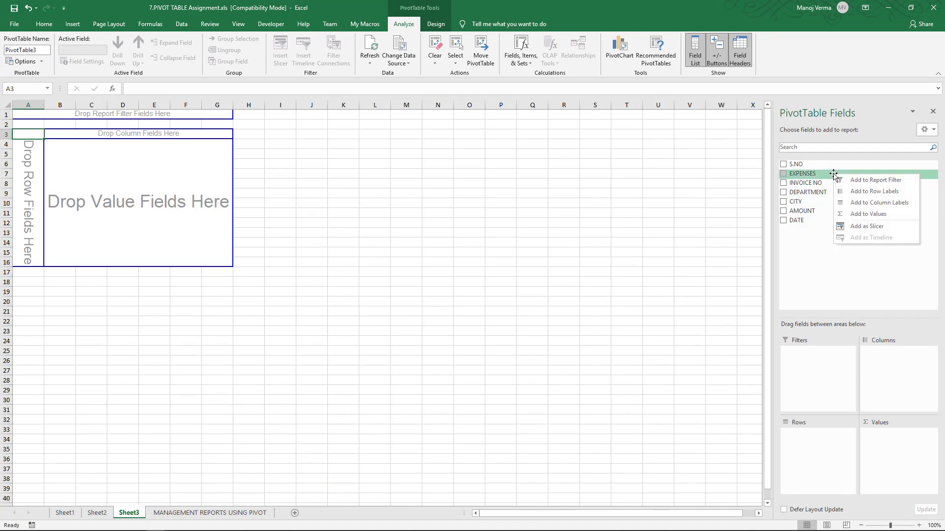
pyautogui.click(861, 192)
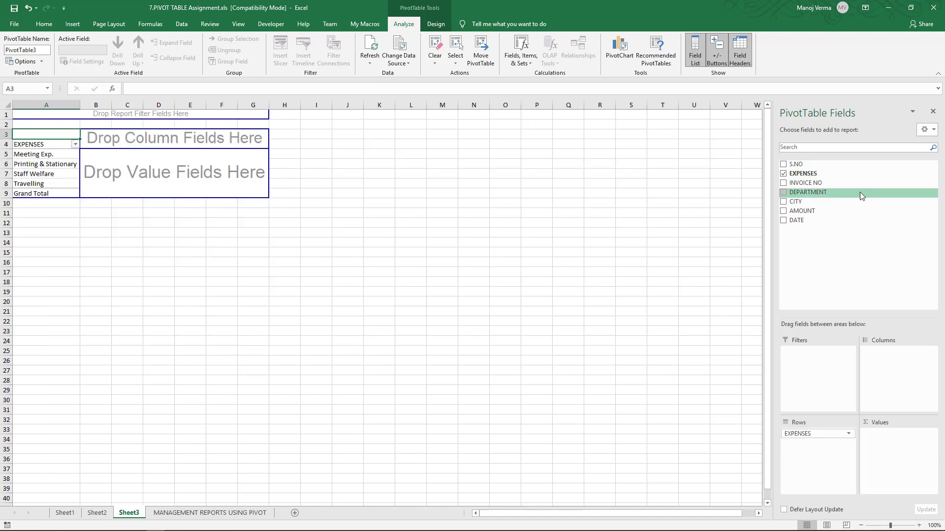
pyautogui.rightClick(831, 203)
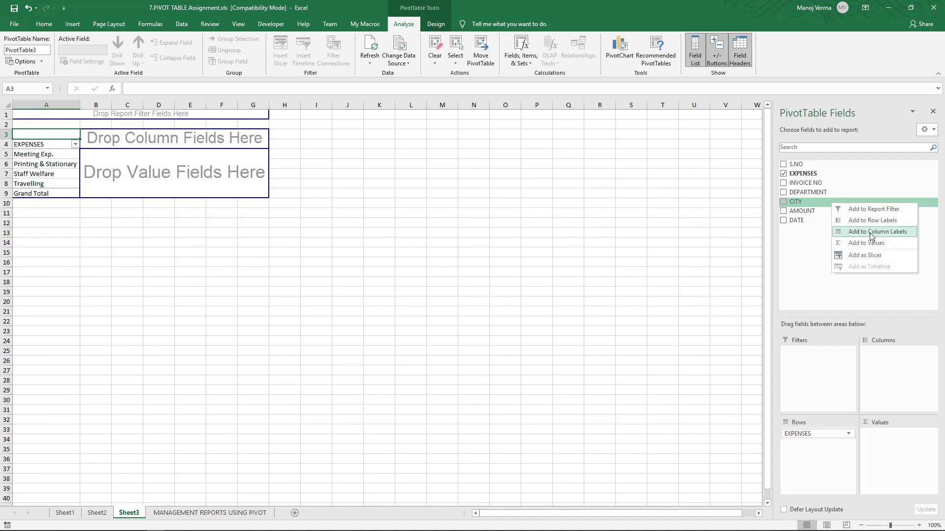
pyautogui.click(870, 234)
pyautogui.rightClick(808, 213)
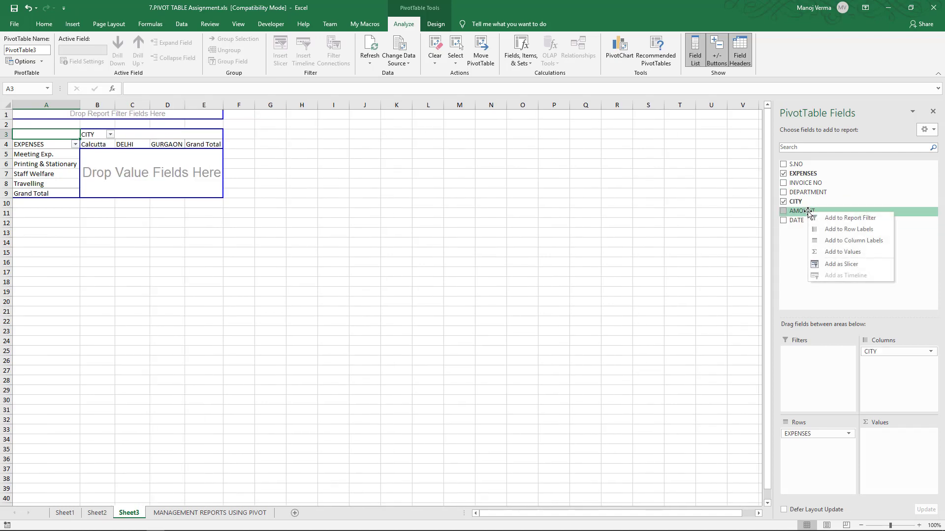
pyautogui.click(846, 253)
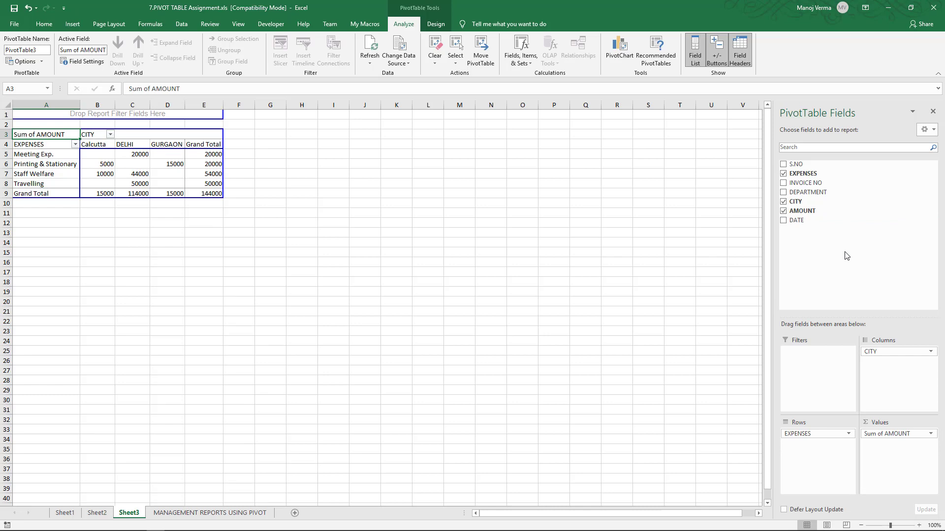
pyautogui.moveTo(170, 186)
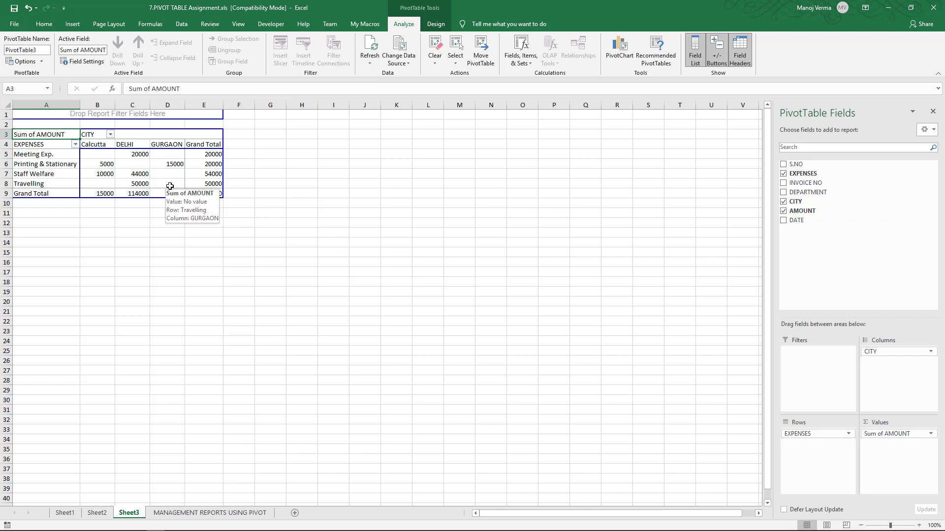
# Step: Create a fourth PivotTable on a new worksheet from range B2:H9 of the MANAGEMENT REPORTS USING PIVOT sheet
pyautogui.click(207, 513)
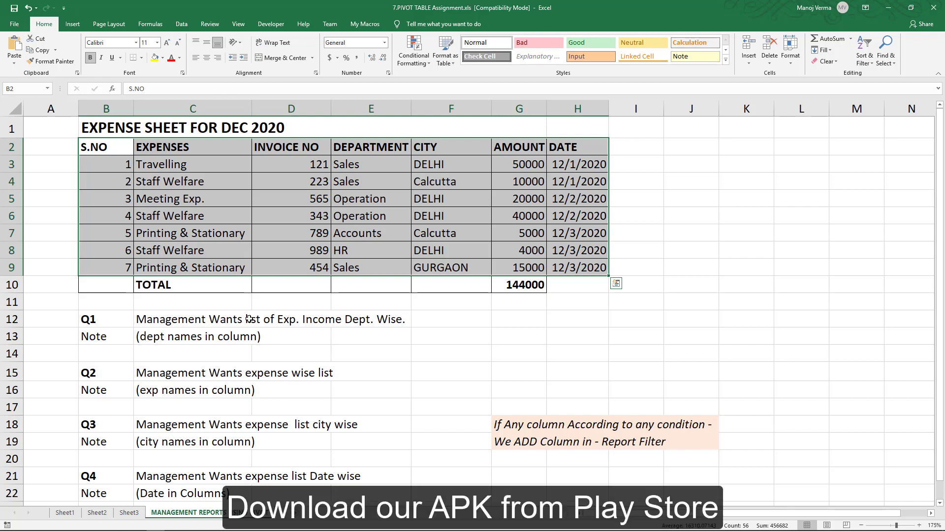
pyautogui.click(72, 23)
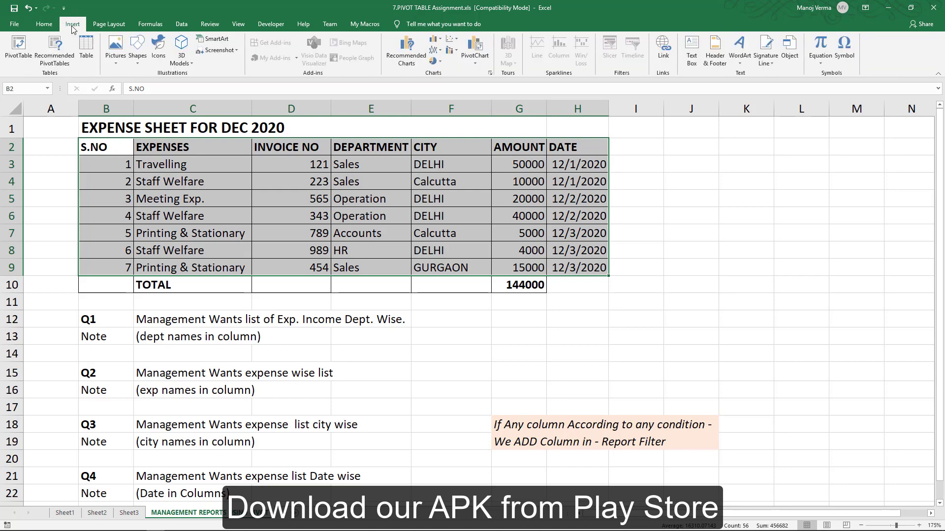
pyautogui.click(26, 43)
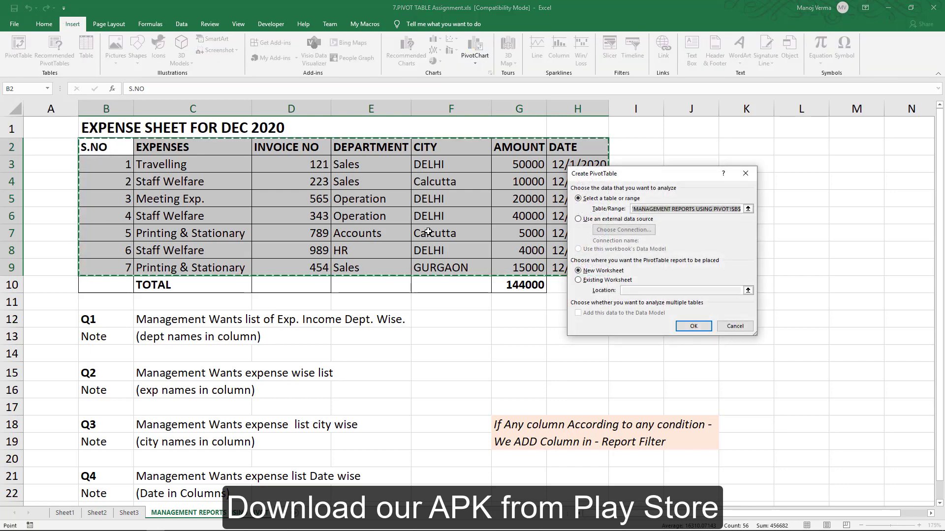
pyautogui.click(693, 327)
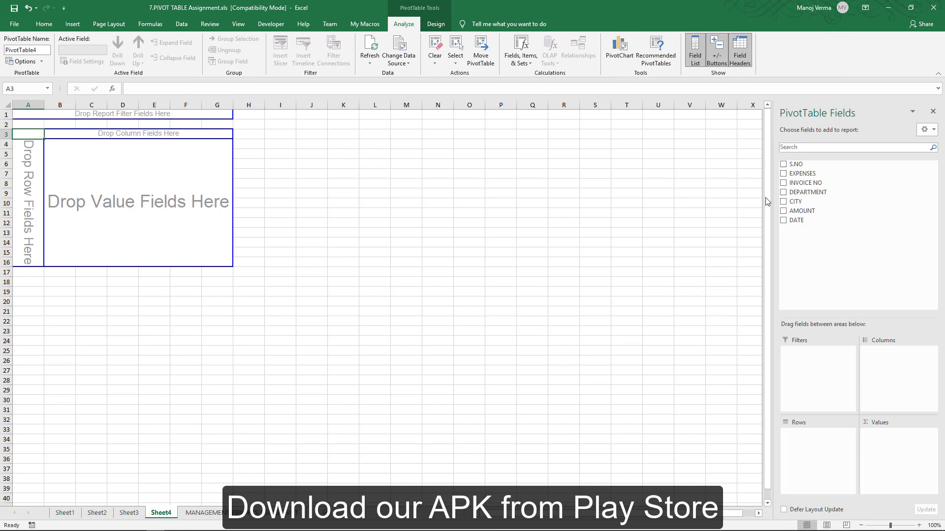
# Step: Lay out the date-wise report with EXPENSES as row labels, DATE as column labels and AMOUNT as values
pyautogui.rightClick(816, 174)
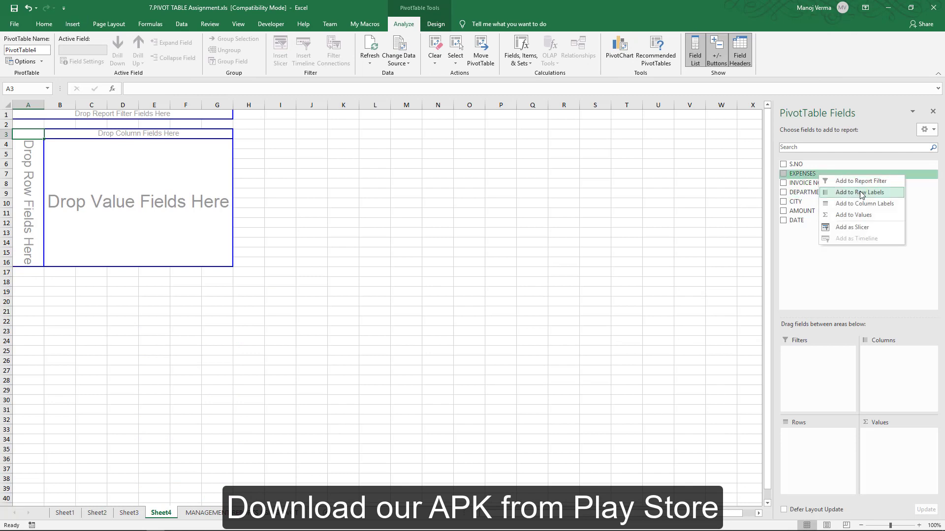
pyautogui.click(894, 195)
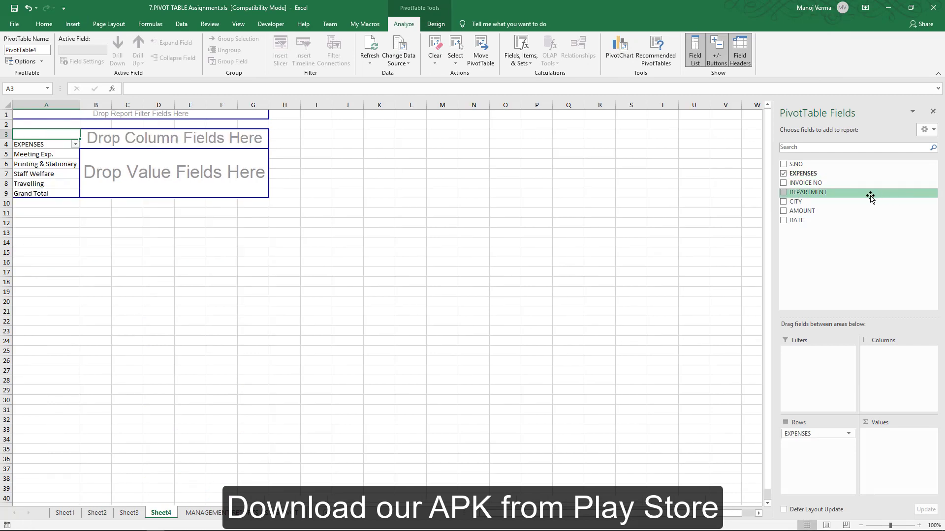
pyautogui.rightClick(816, 222)
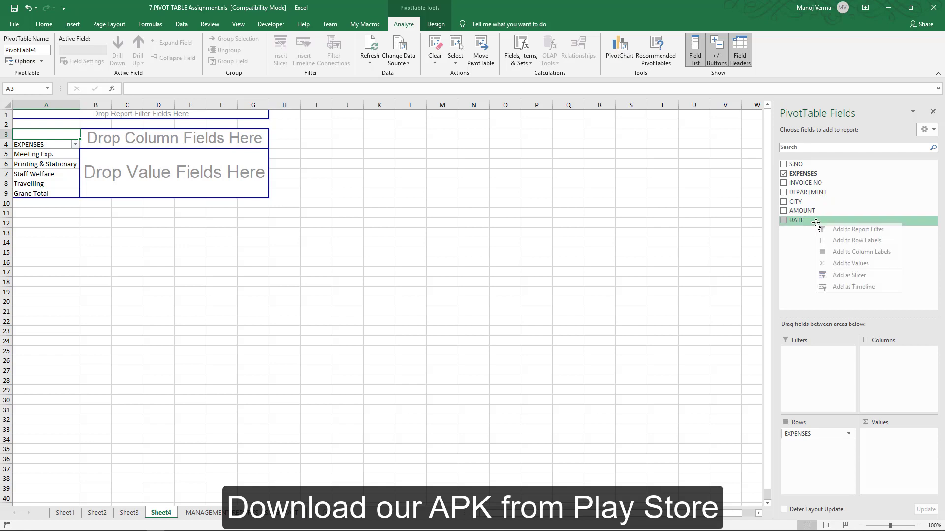
pyautogui.click(856, 252)
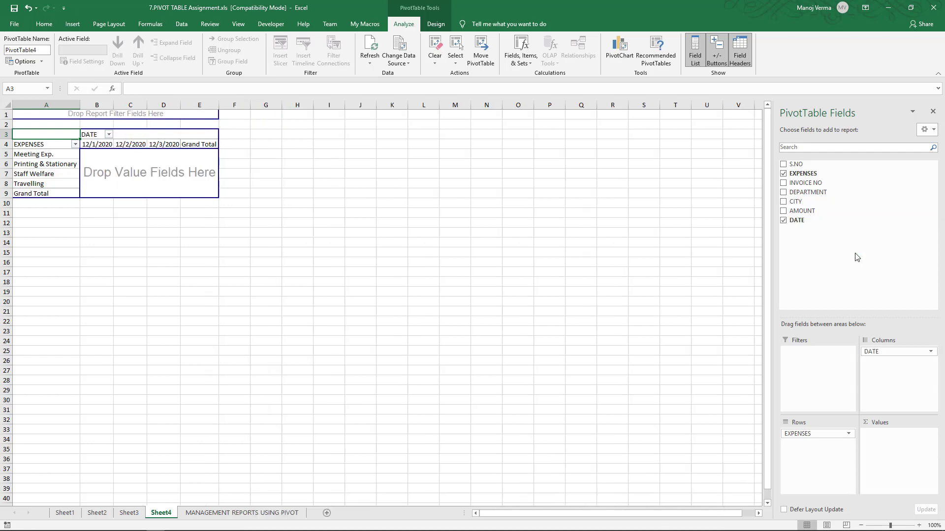
pyautogui.rightClick(822, 213)
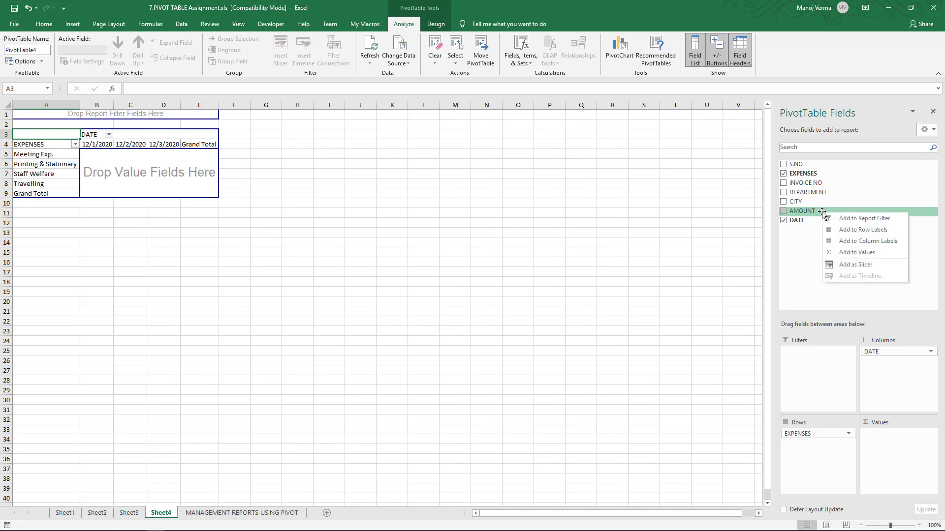
pyautogui.click(851, 253)
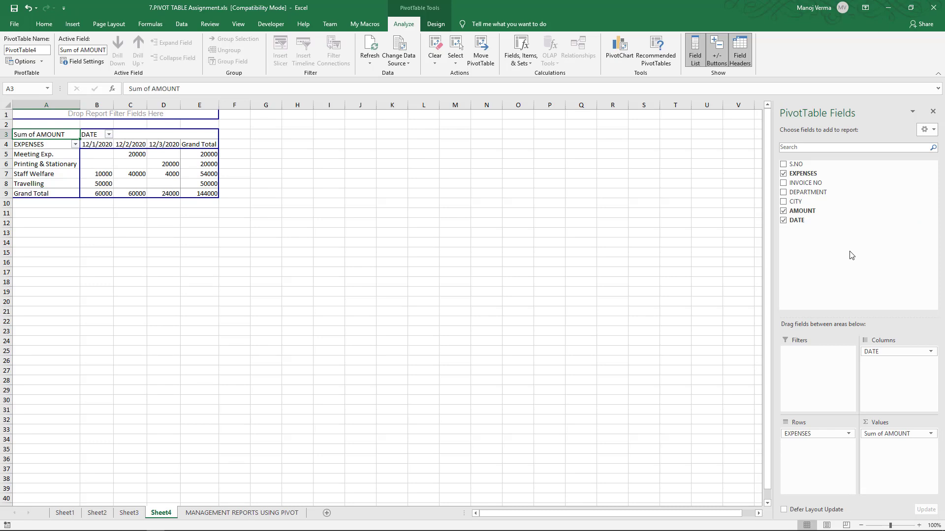
# Step: Check the questions sheet, return to Sheet4 and add DEPARTMENT as a report filter to its PivotTable
pyautogui.click(285, 517)
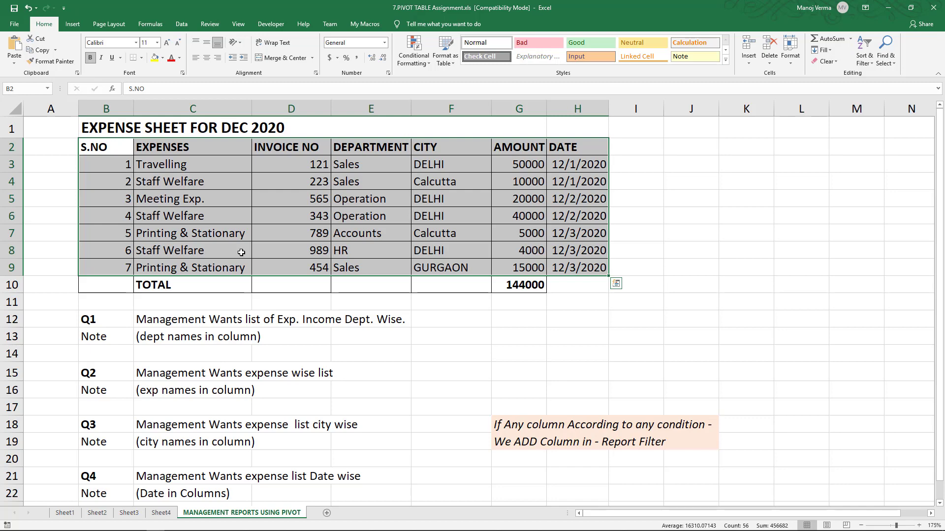
pyautogui.click(162, 513)
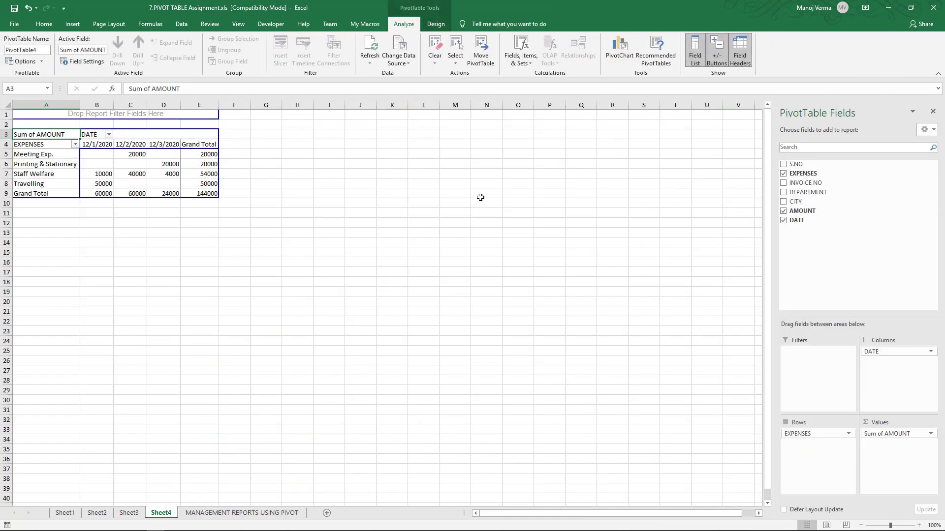
pyautogui.rightClick(826, 192)
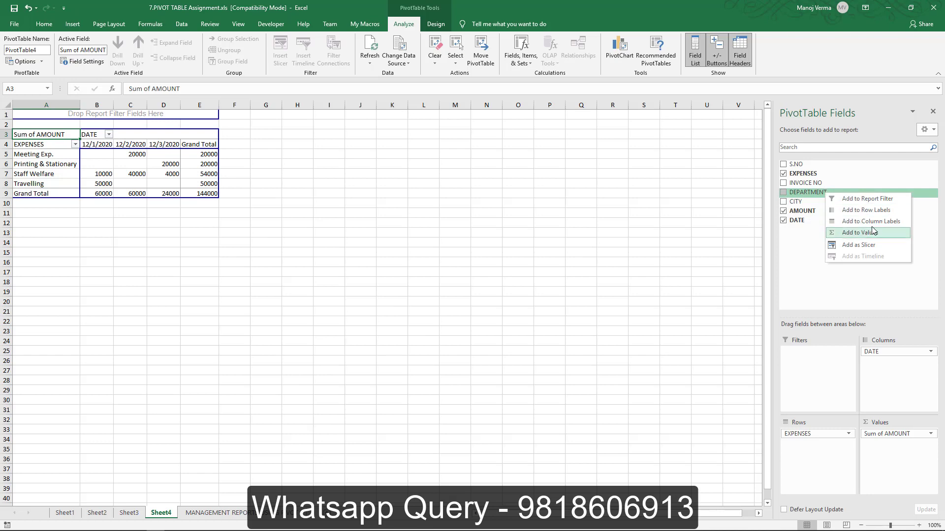
pyautogui.click(885, 199)
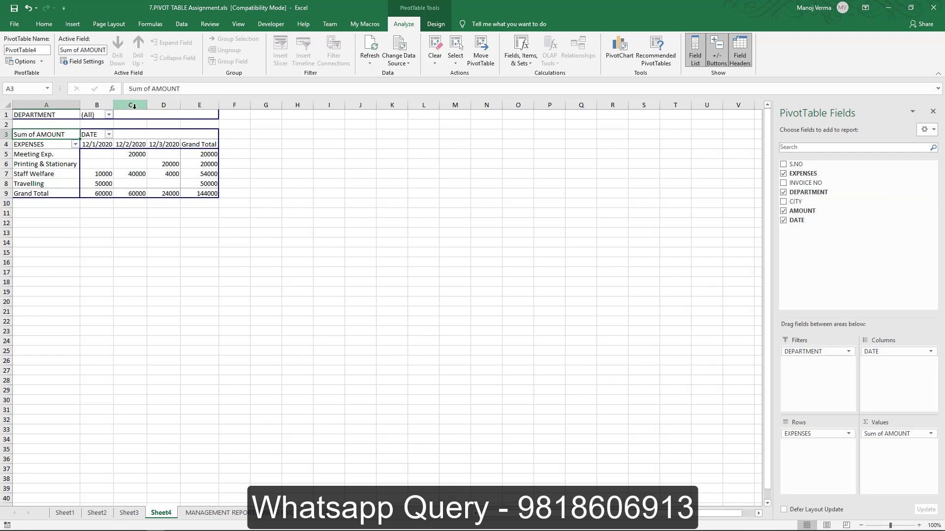
# Step: Filter the date-wise PivotTable to show only the Accounts department
pyautogui.click(110, 116)
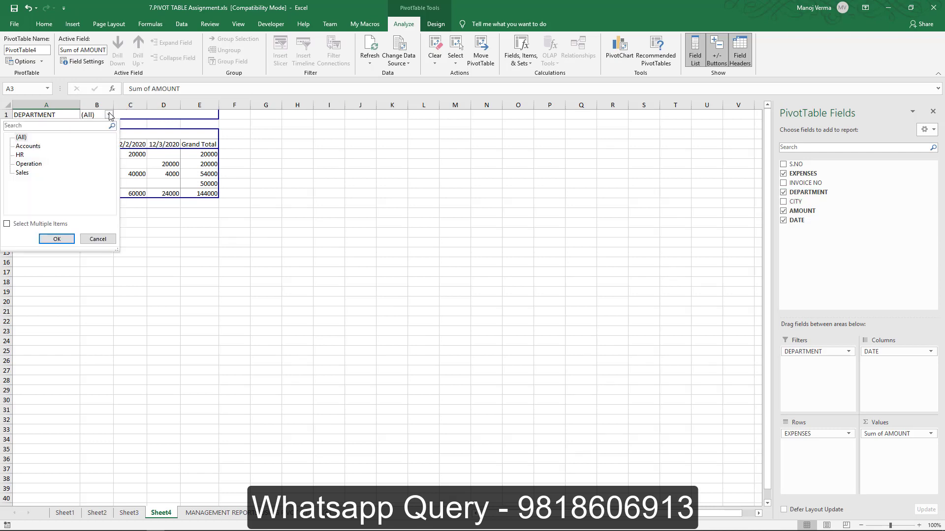
pyautogui.click(30, 147)
pyautogui.click(57, 239)
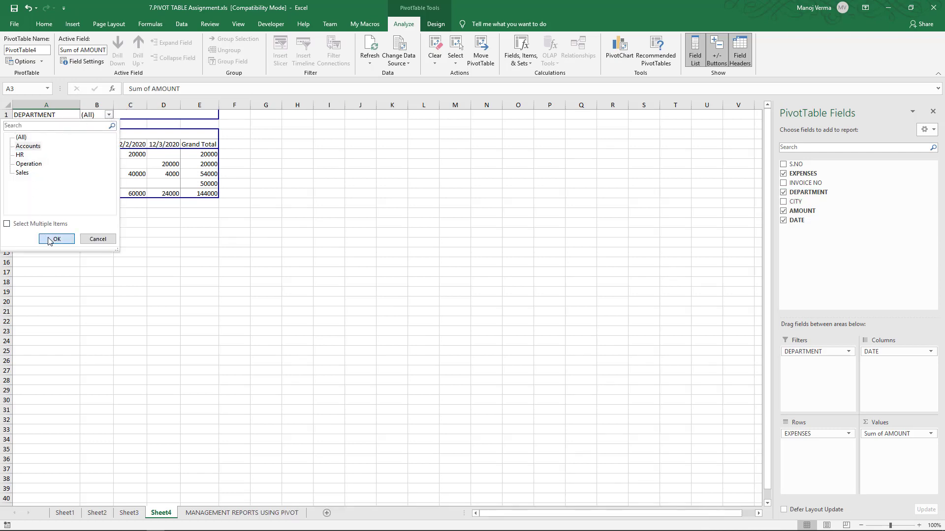
# Step: Switch the DEPARTMENT report filter to show only Sales
pyautogui.click(115, 115)
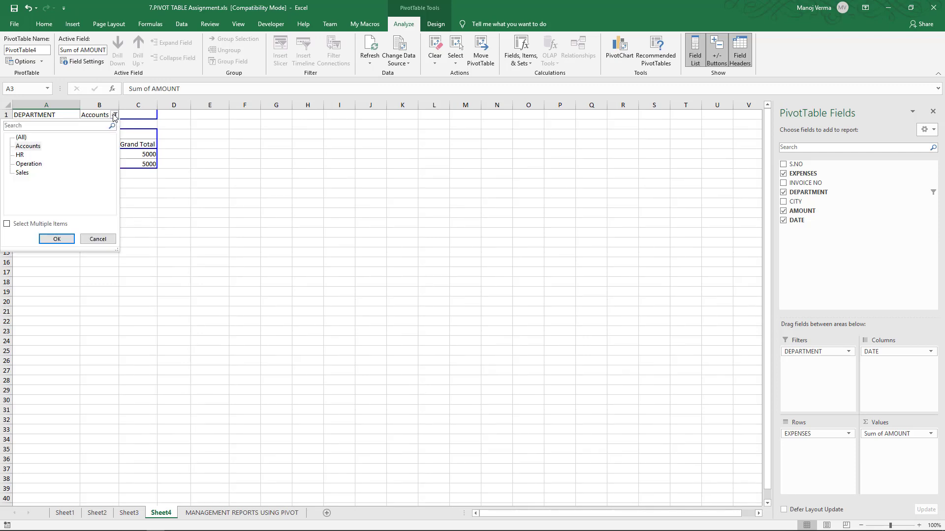
pyautogui.click(26, 173)
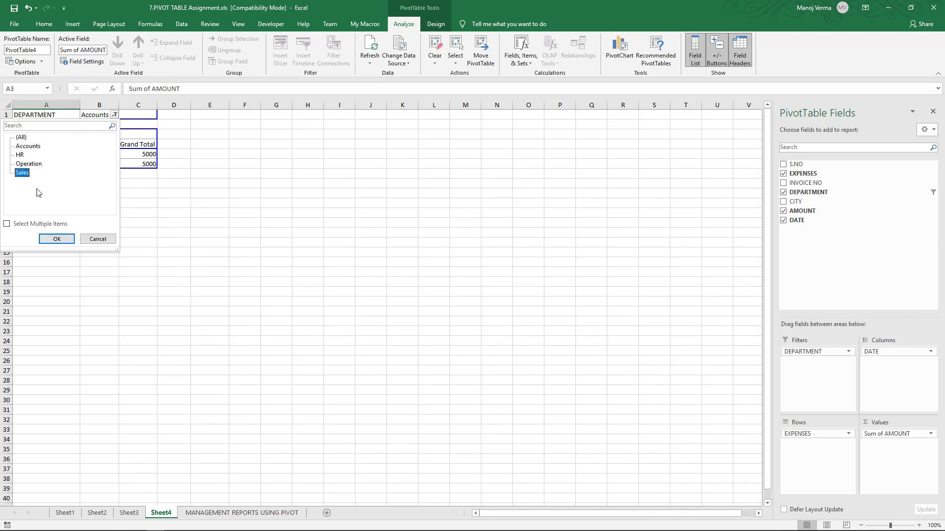
pyautogui.click(66, 238)
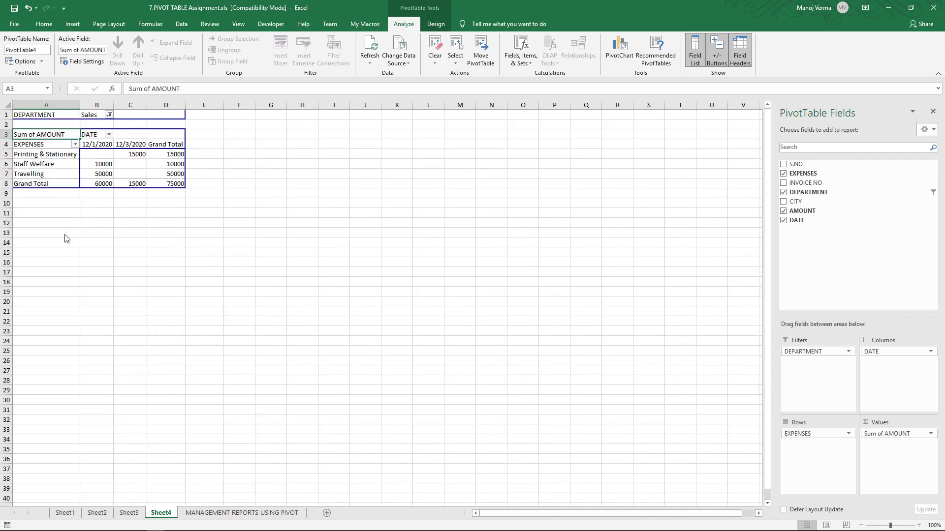
# Step: Allow multiple items in the DEPARTMENT report filter and include HR together with Sales
pyautogui.click(109, 114)
pyautogui.click(26, 224)
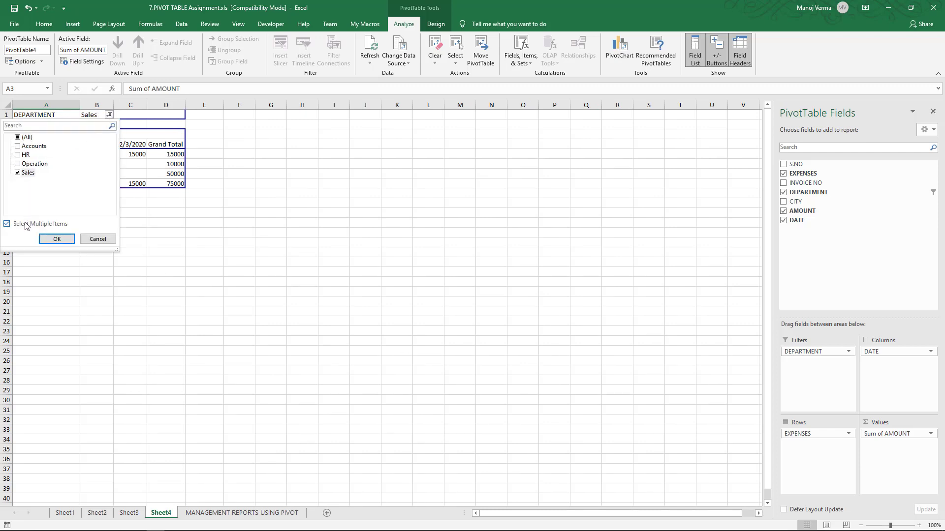
pyautogui.click(21, 155)
pyautogui.click(57, 241)
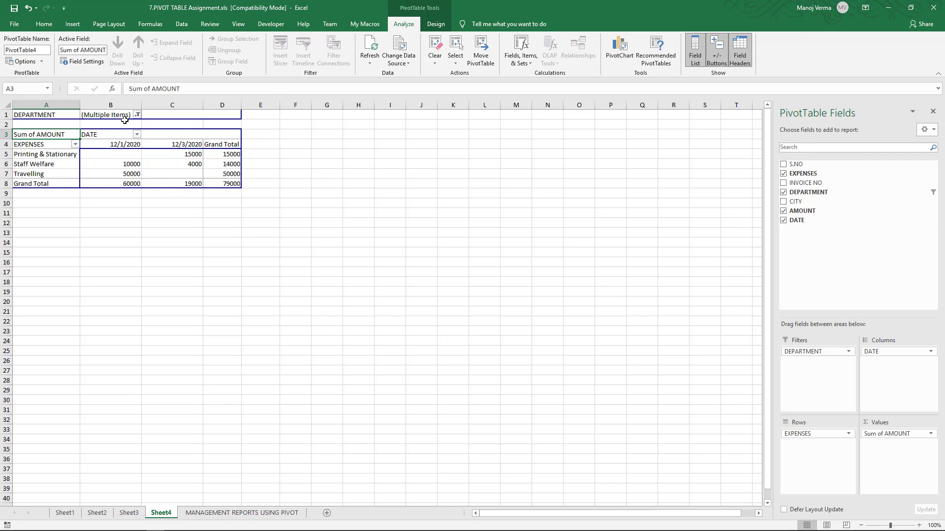
# Step: Remove DEPARTMENT from the date-wise PivotTable and add CITY as its report filter instead
pyautogui.click(783, 192)
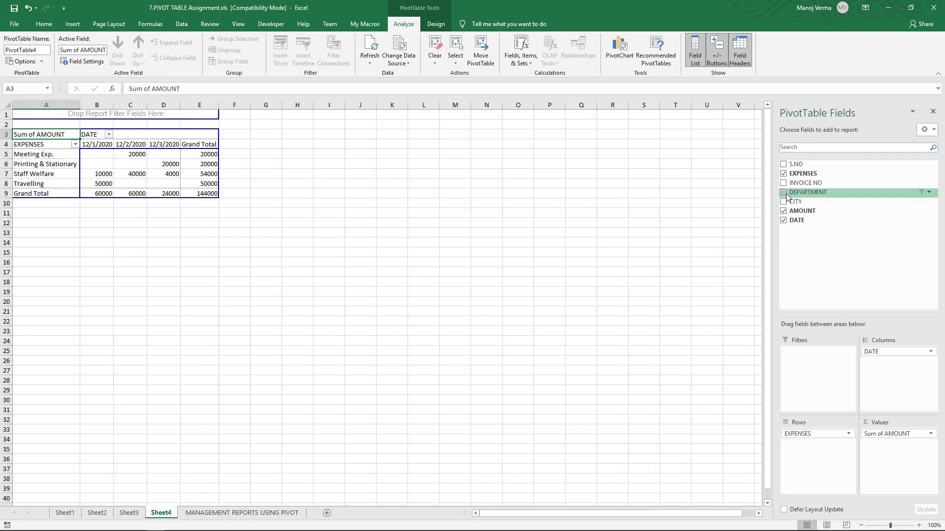
pyautogui.rightClick(811, 202)
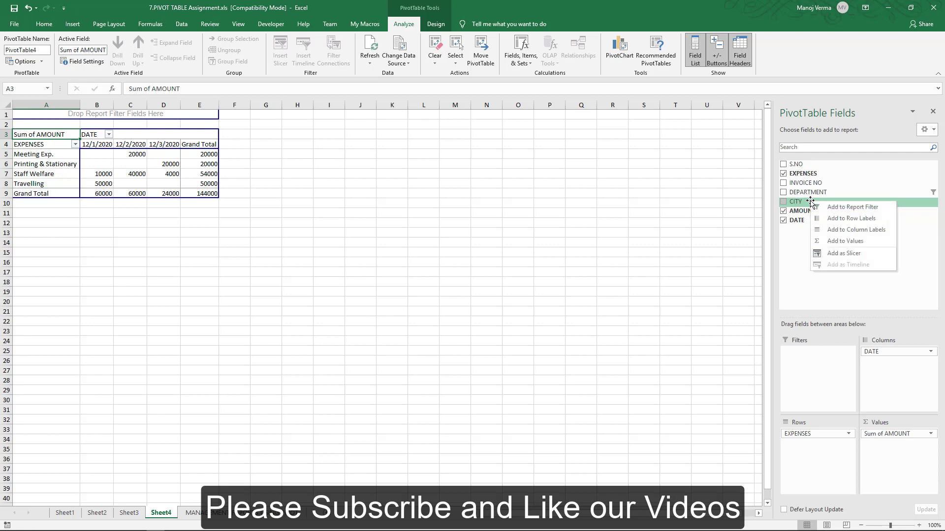
pyautogui.click(866, 207)
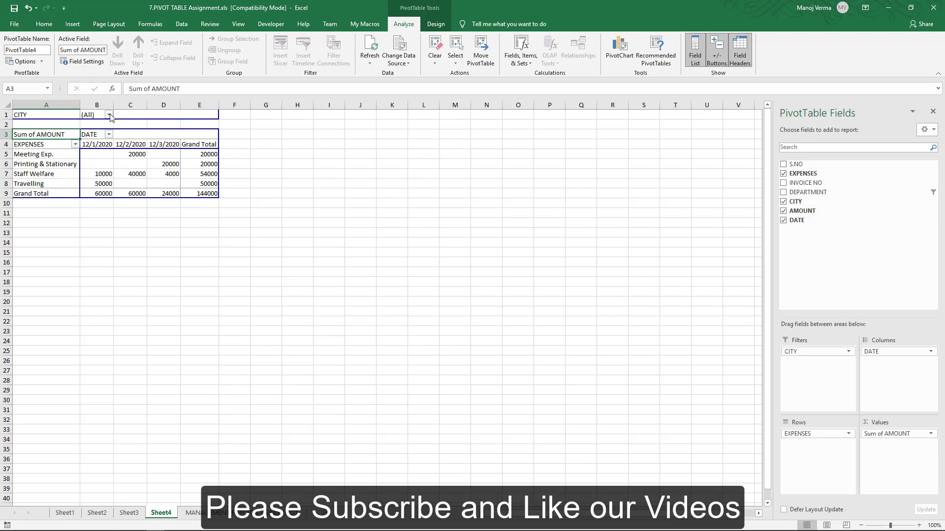
# Step: Filter the PivotTable by multiple cities, keeping only Calcutta and DELHI
pyautogui.click(109, 114)
pyautogui.click(27, 147)
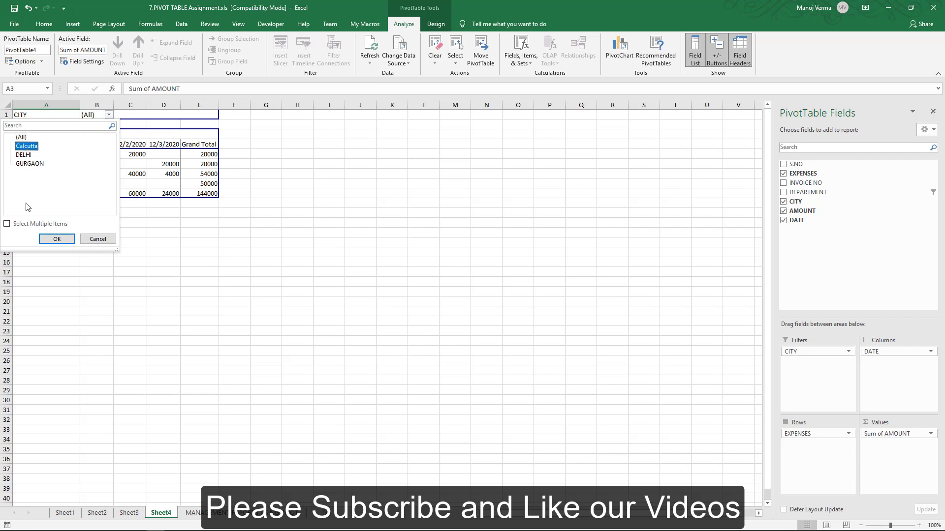
pyautogui.click(25, 224)
pyautogui.click(22, 156)
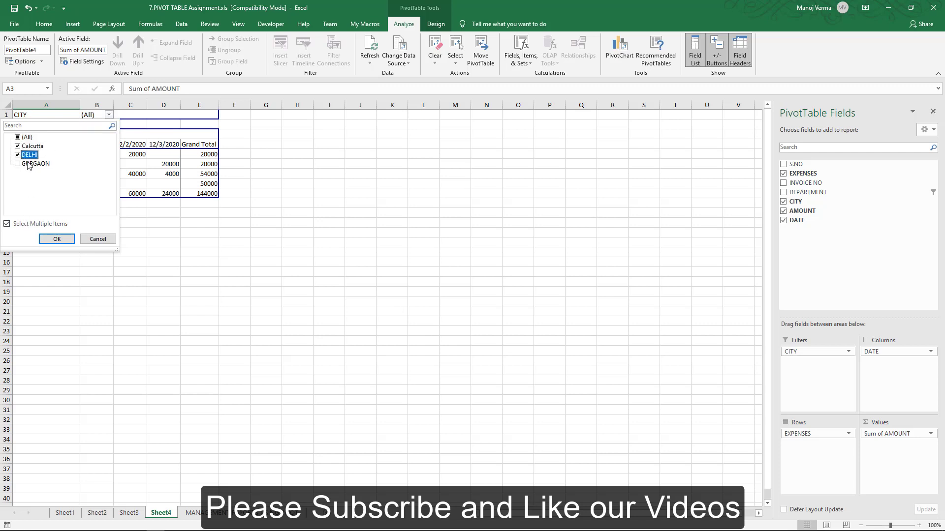
pyautogui.click(57, 239)
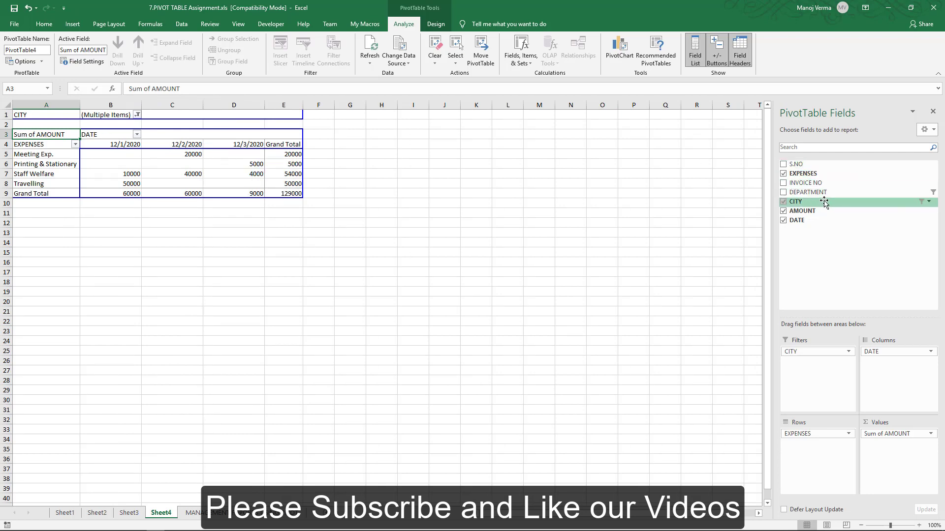
# Step: Move the DATE field from the column labels to the row labels beneath EXPENSES
pyautogui.rightClick(814, 185)
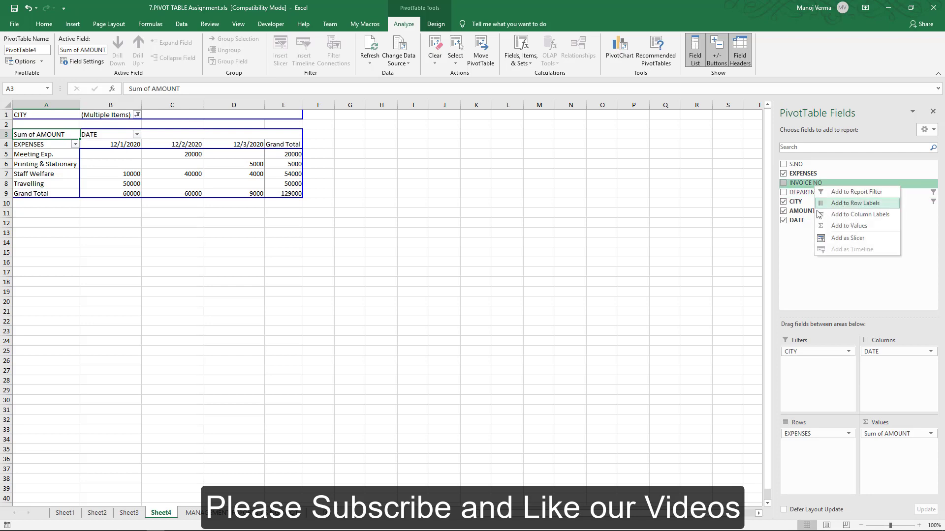
pyautogui.click(807, 252)
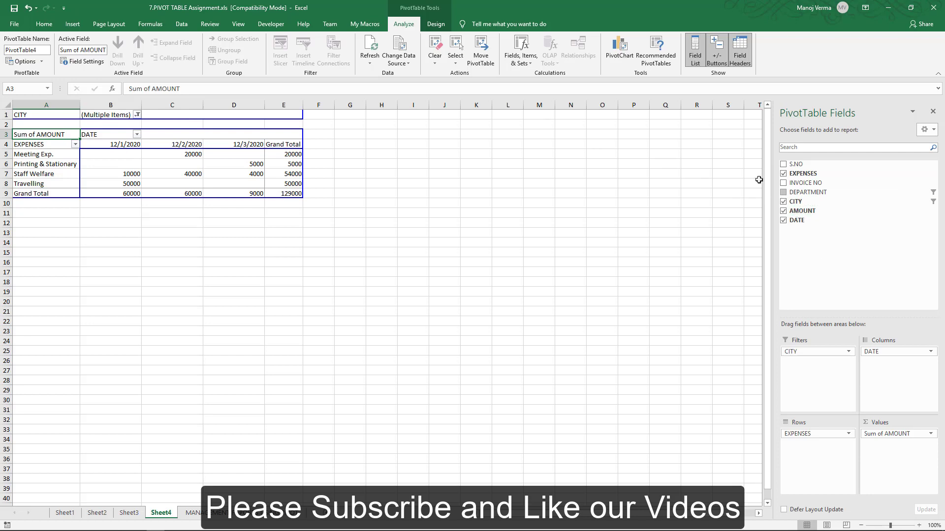
pyautogui.rightClick(815, 223)
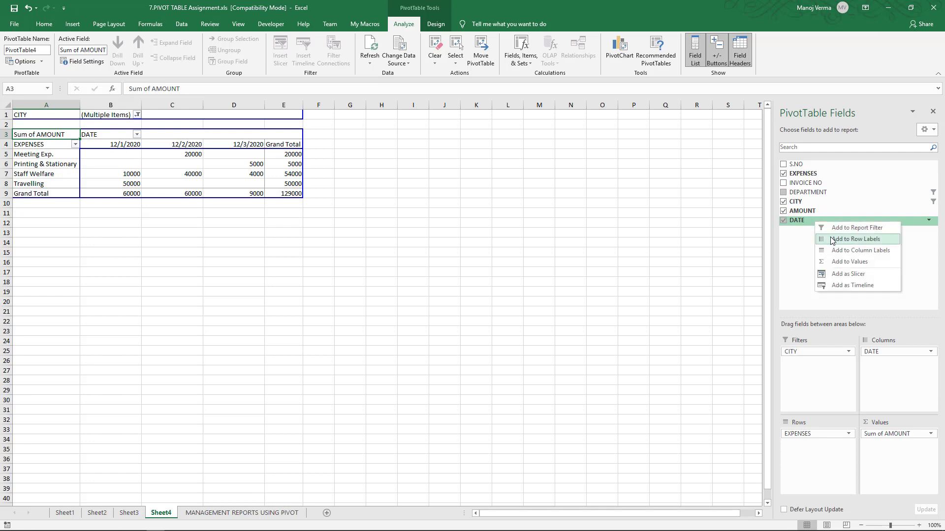
pyautogui.click(832, 239)
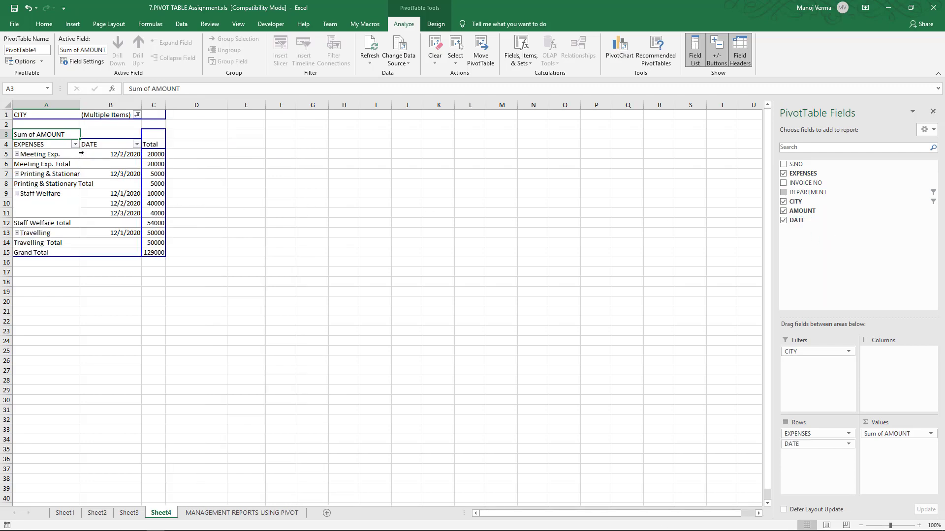
pyautogui.click(115, 155)
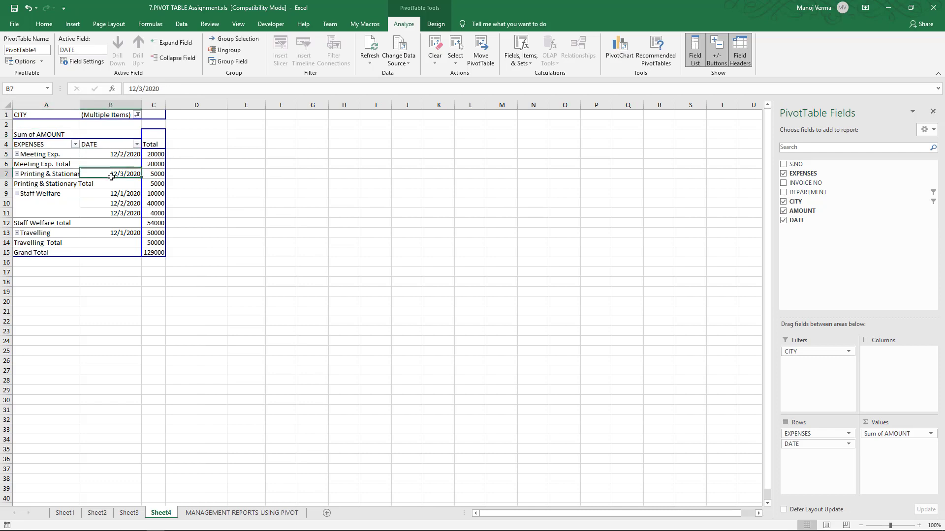
pyautogui.click(108, 199)
pyautogui.click(109, 204)
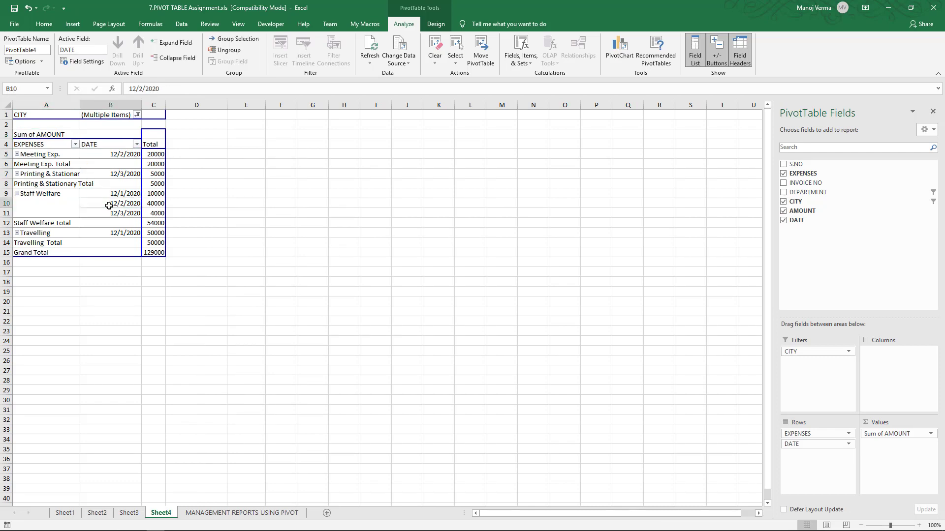